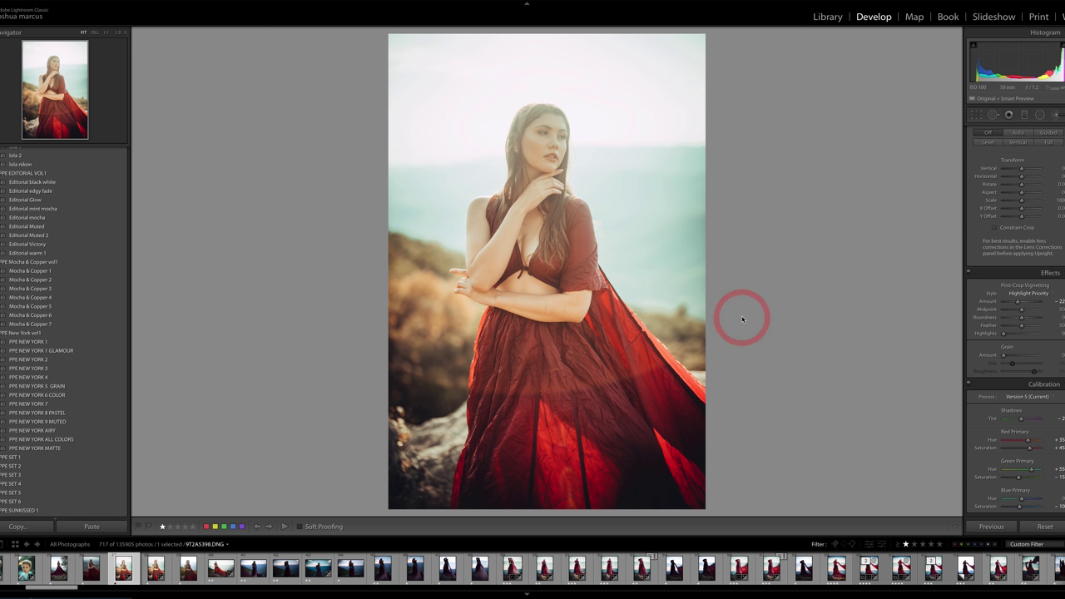
- Compare the red-dress portrait 9T2A5398.DNG with its unedited version, restore the edit, and examine the dress and face up close
click(1045, 527)
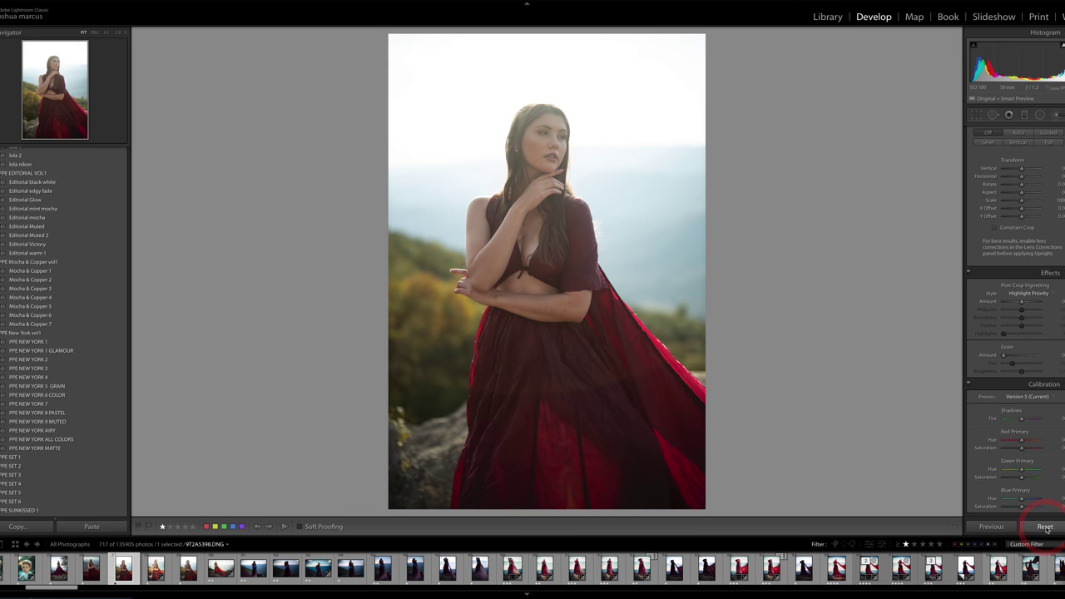
key(ctrl+z)
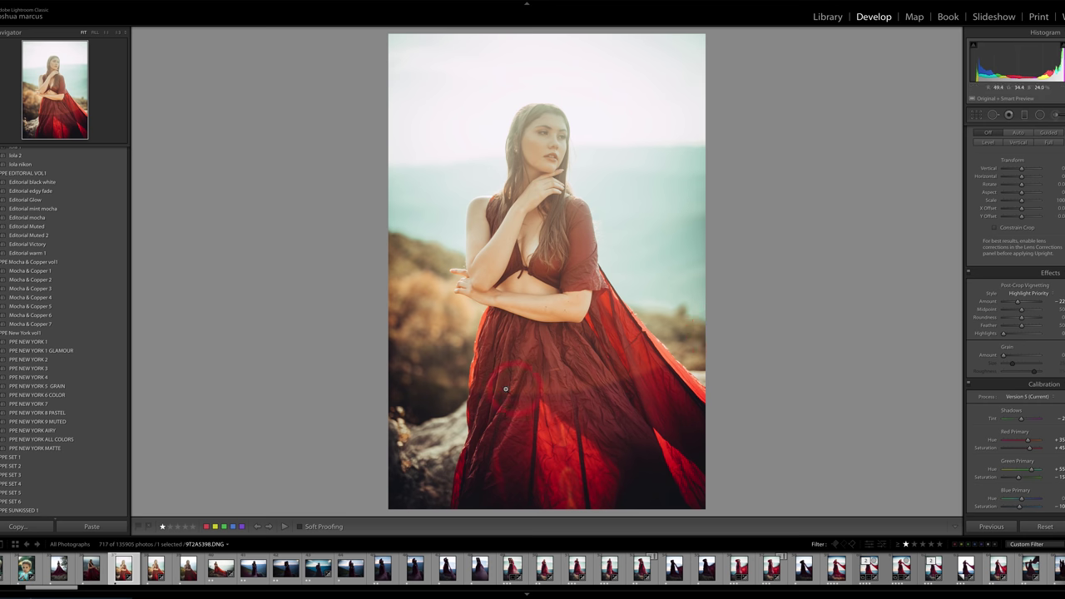
click(634, 361)
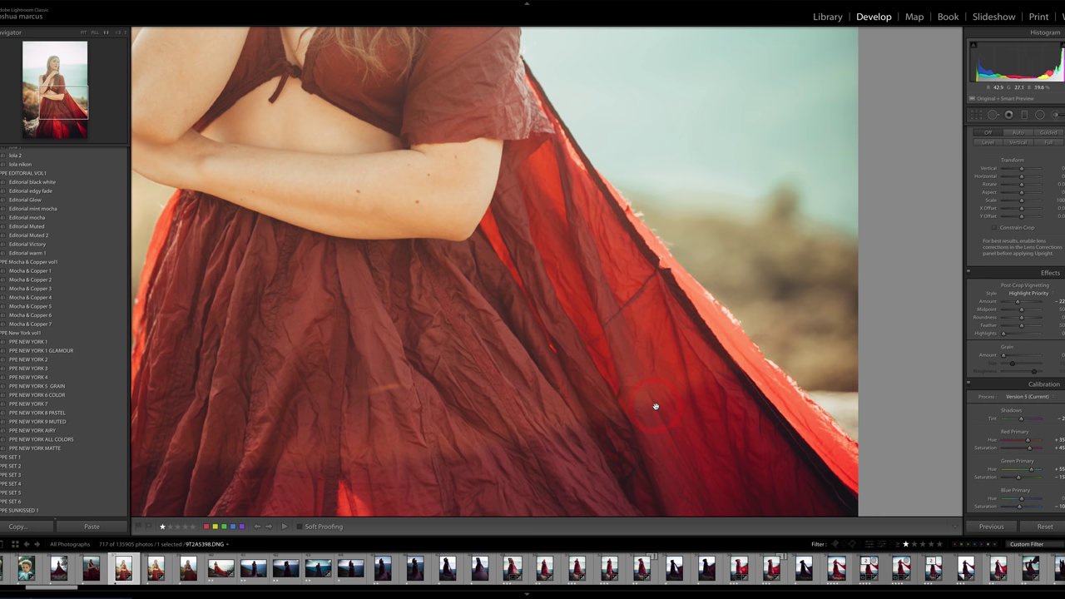
click(523, 402)
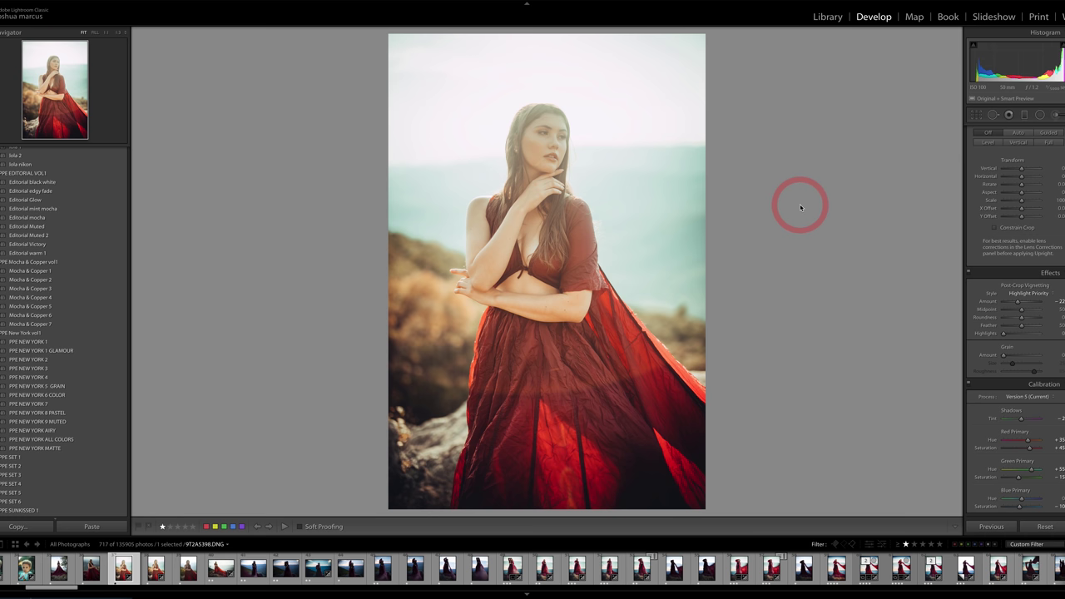
click(549, 112)
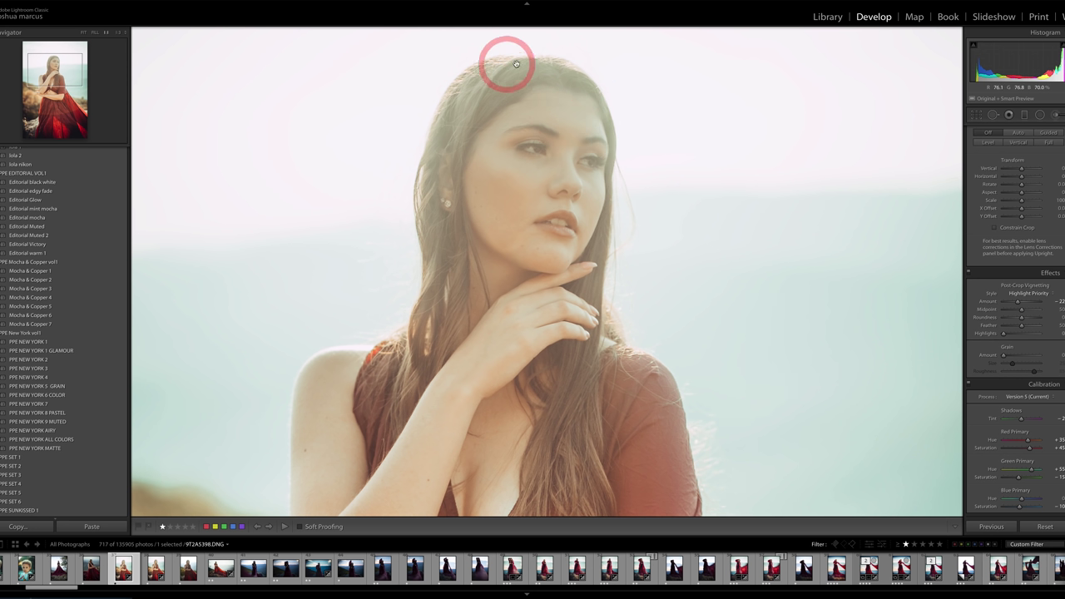
click(520, 150)
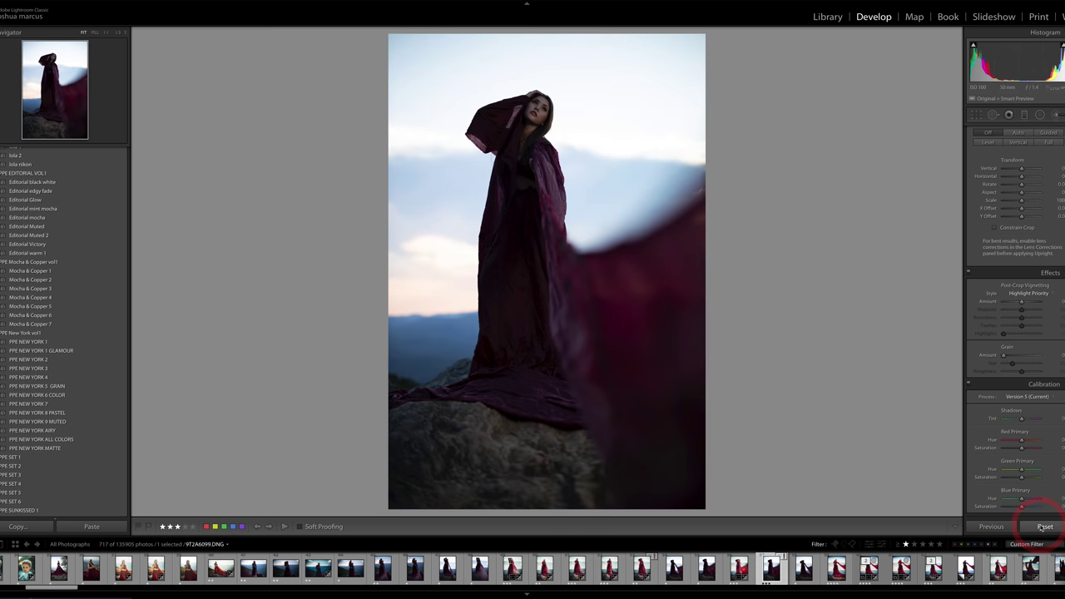
- Undo the develop settings reset on the photo 9T2A6099.DNG
key(ctrl+z)
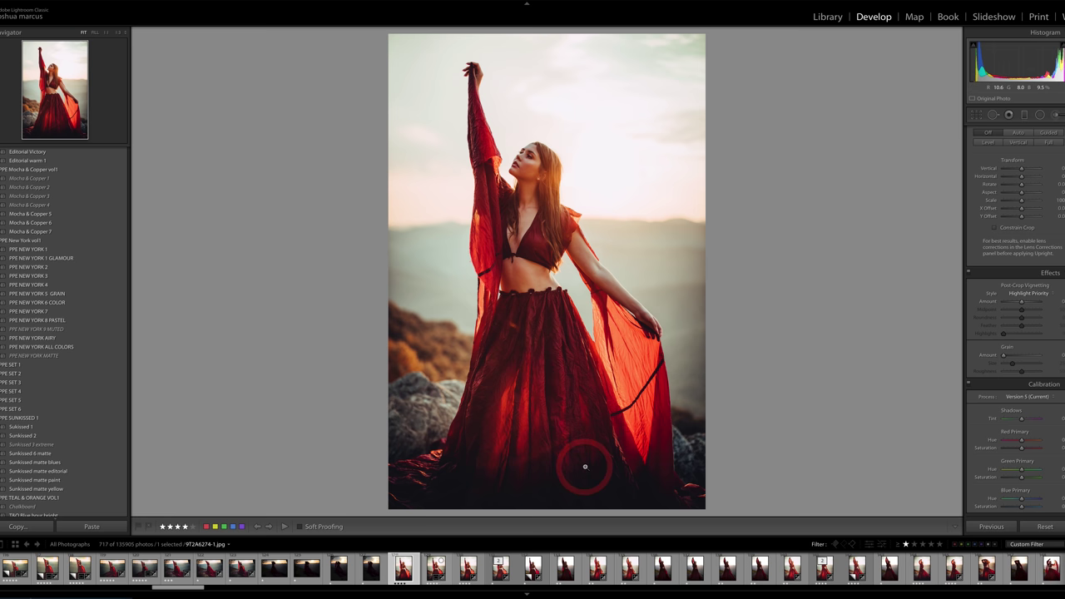
- Examine the skirt, rocks, upper body and sky of the red-dress photo 9T2A6274-1.jpg up close
click(536, 457)
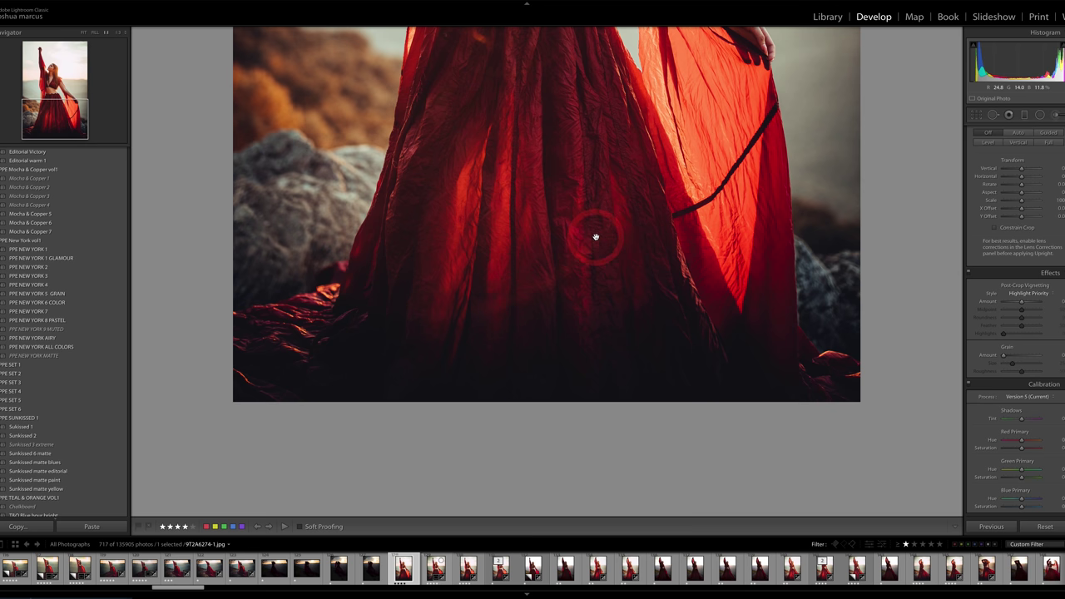
drag(367, 117, 344, 295)
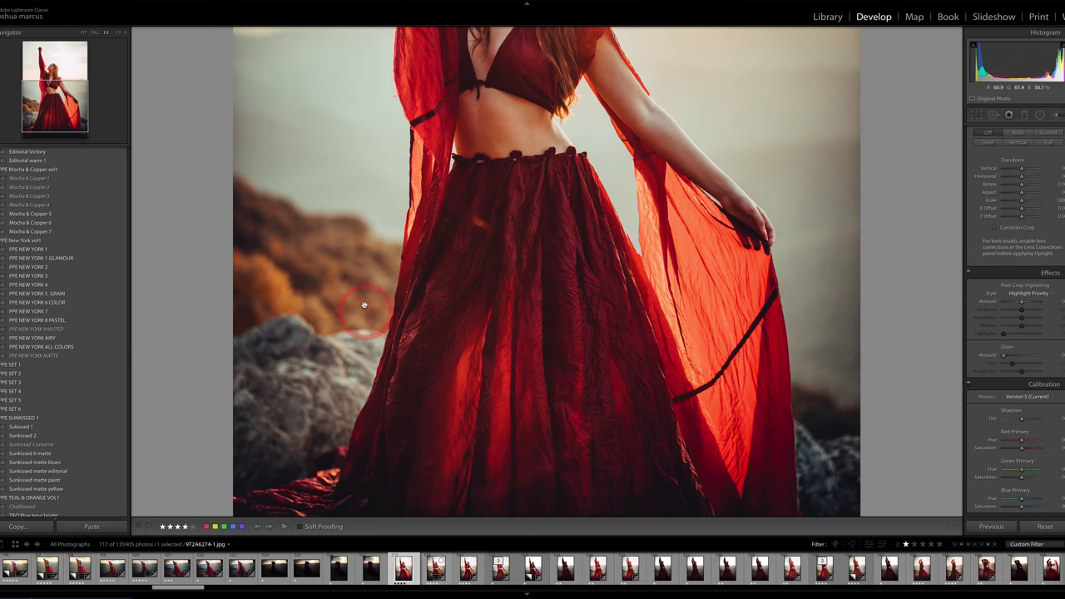
drag(603, 267, 592, 356)
drag(623, 267, 620, 317)
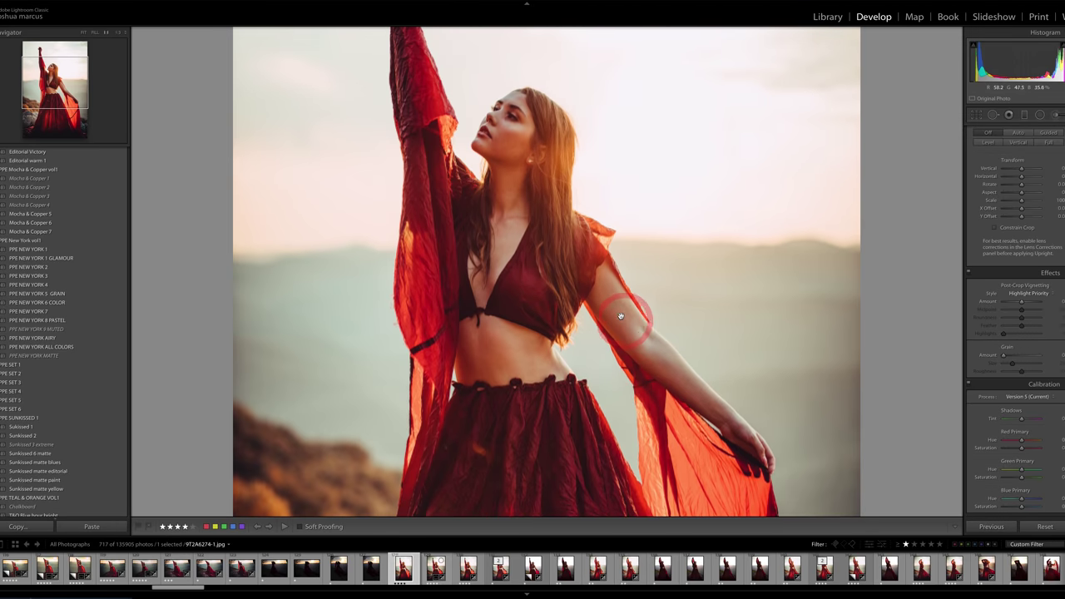
click(570, 207)
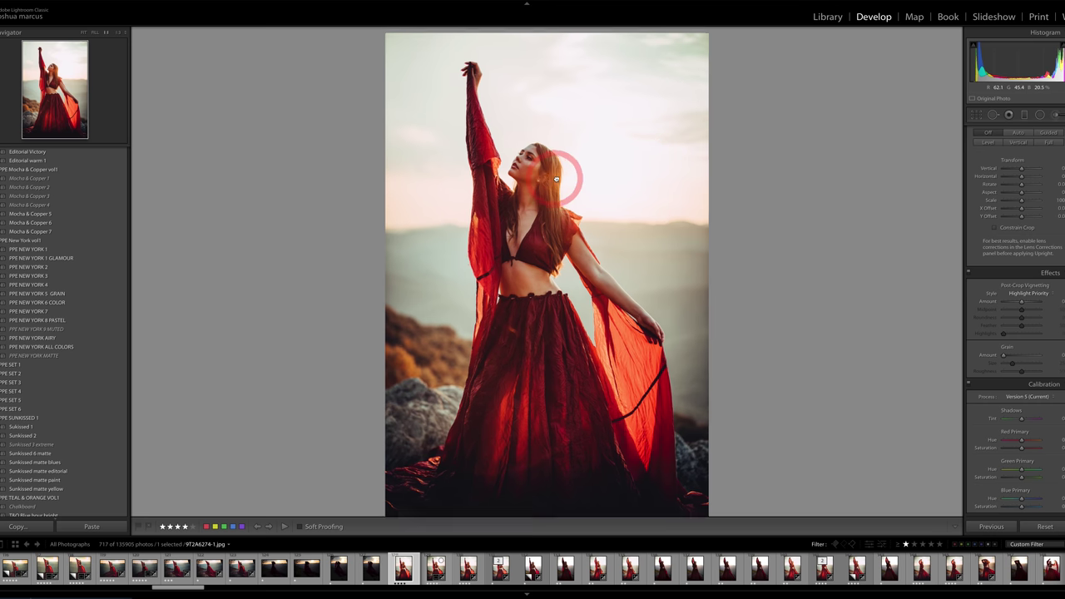
click(542, 135)
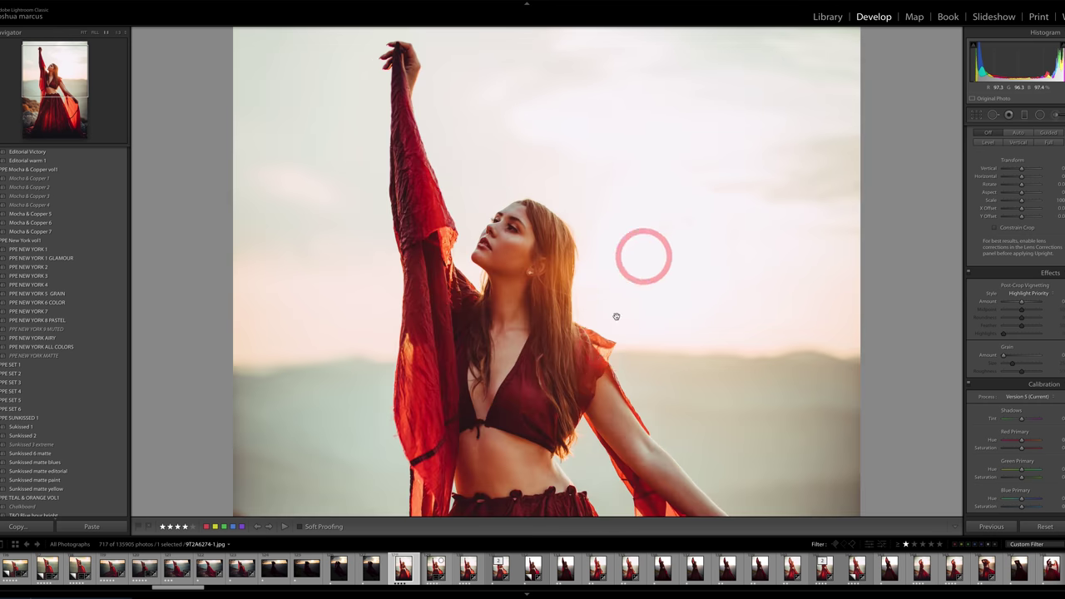
click(566, 278)
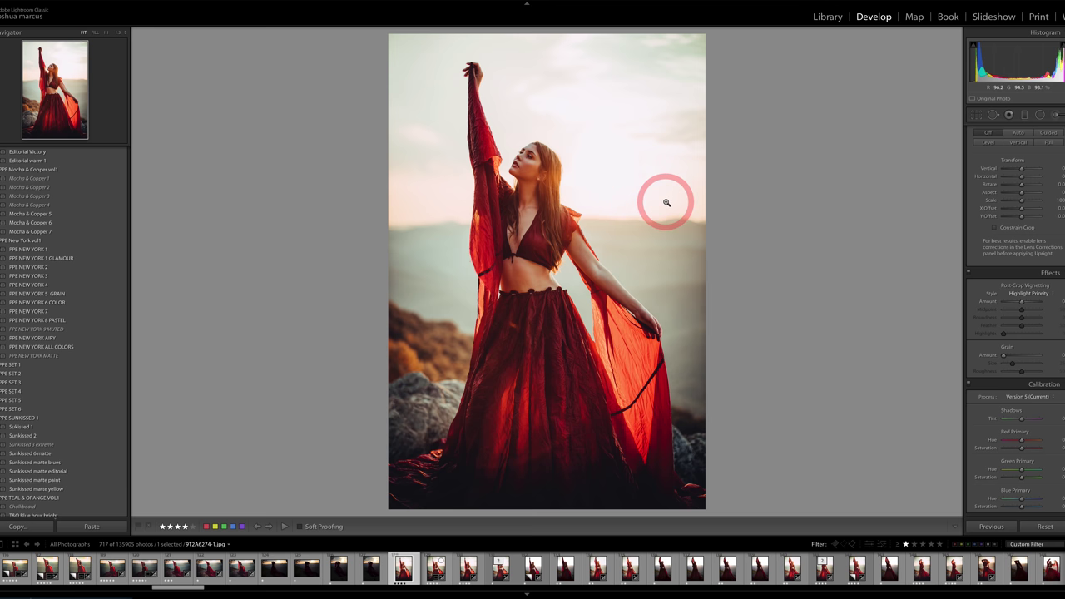
- Advance seven photos through the red-dress series to 9T2A6280.DNG
key(Right)
key(Right)
key(Right)
key(Right)
key(Right)
key(Right)
key(Right)
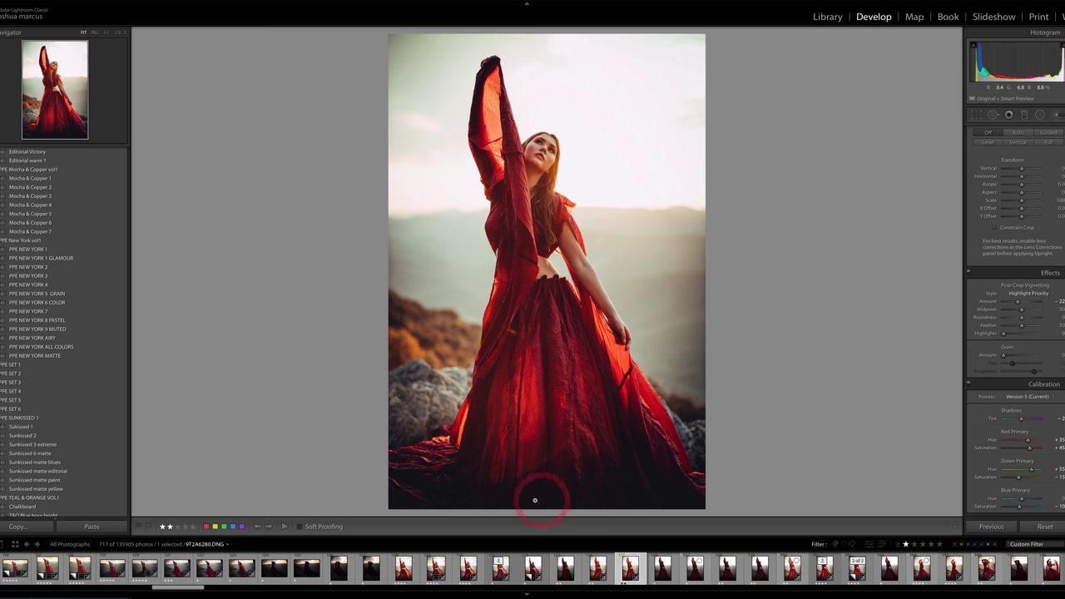
- Examine the skirt of 9T2A6280.DNG up close, and compare the photo with its unedited version before restoring the edit
click(568, 446)
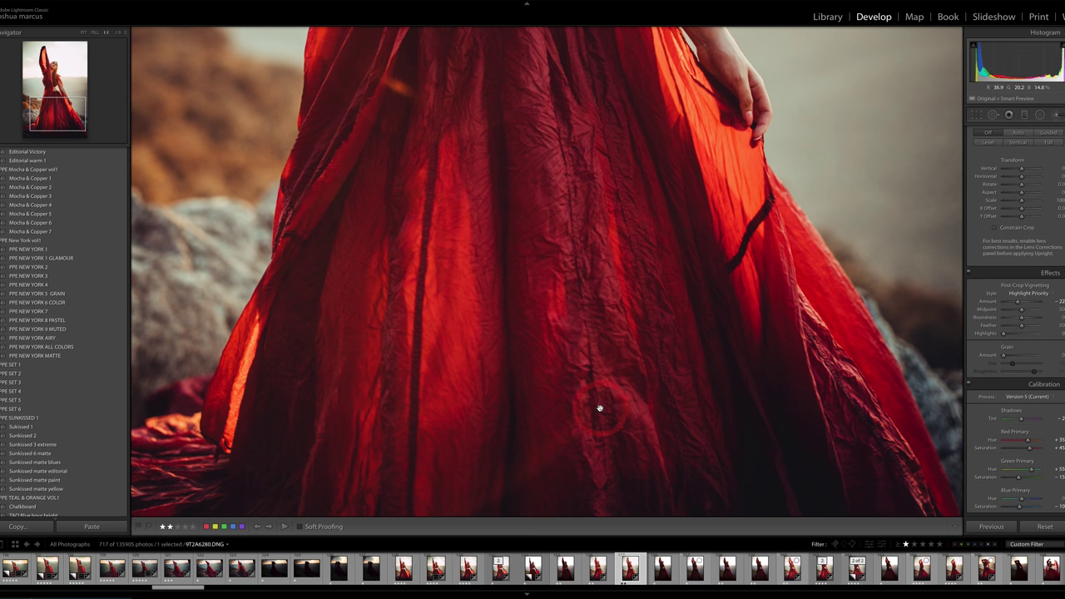
click(598, 410)
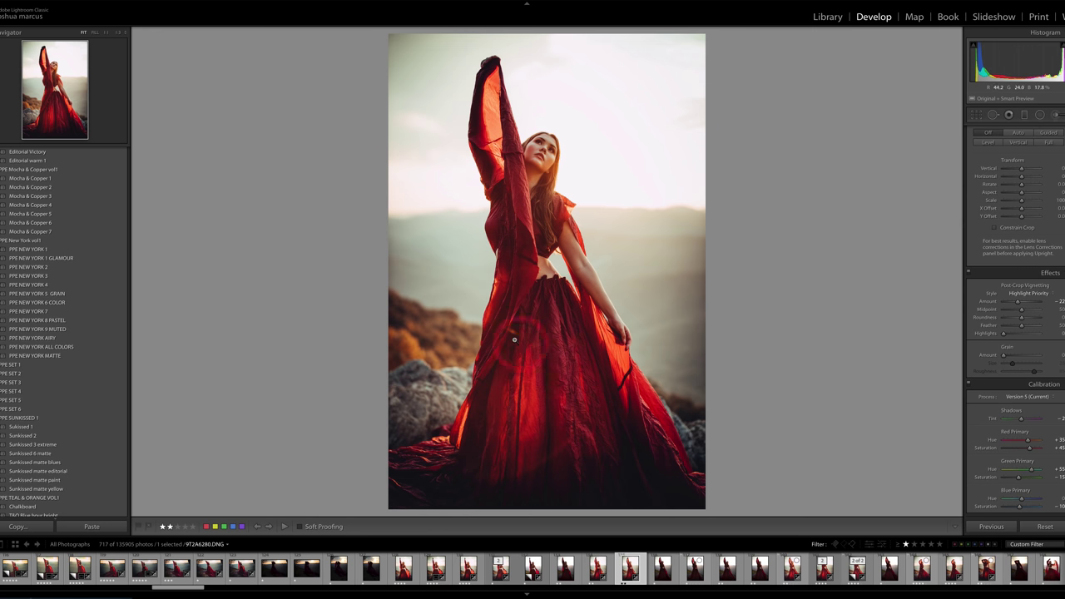
click(1054, 527)
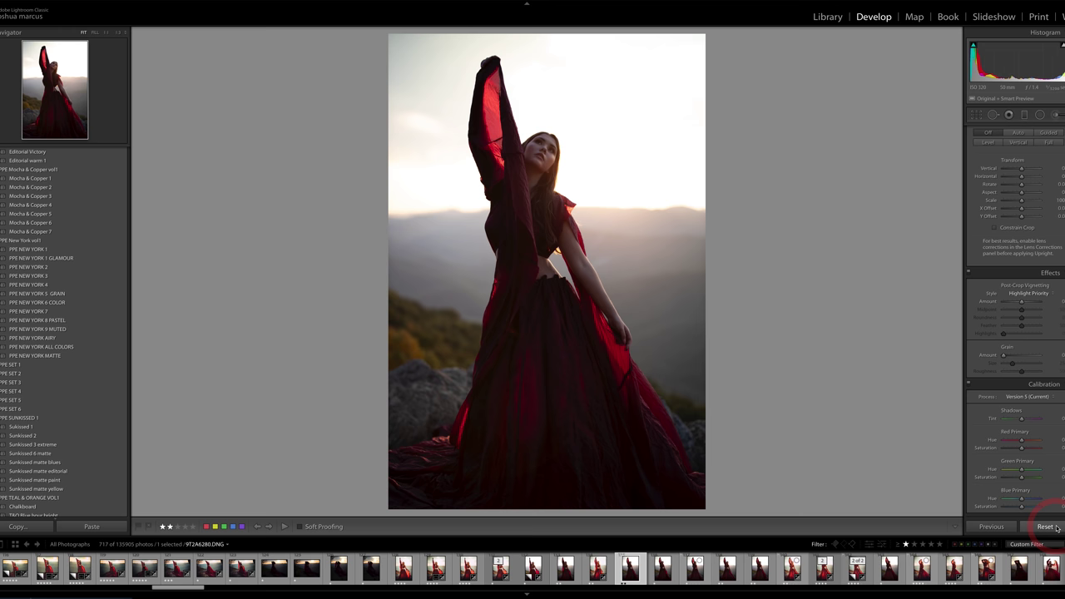
key(ctrl+z)
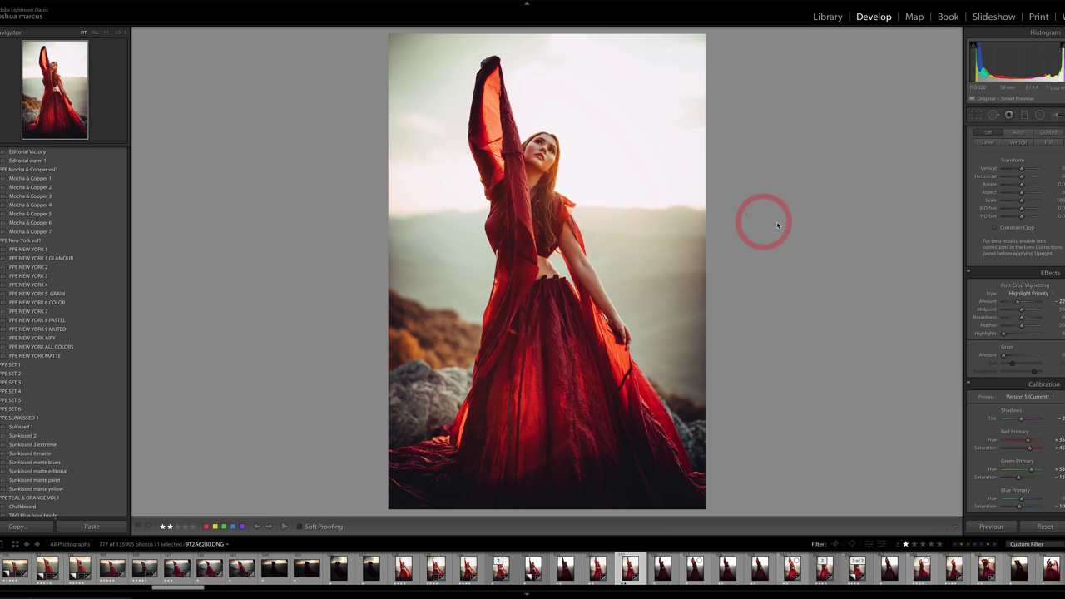
- View 9T2A6286.DNG, and compare 9T2A6287.DNG with its unedited version before restoring the edit
click(793, 567)
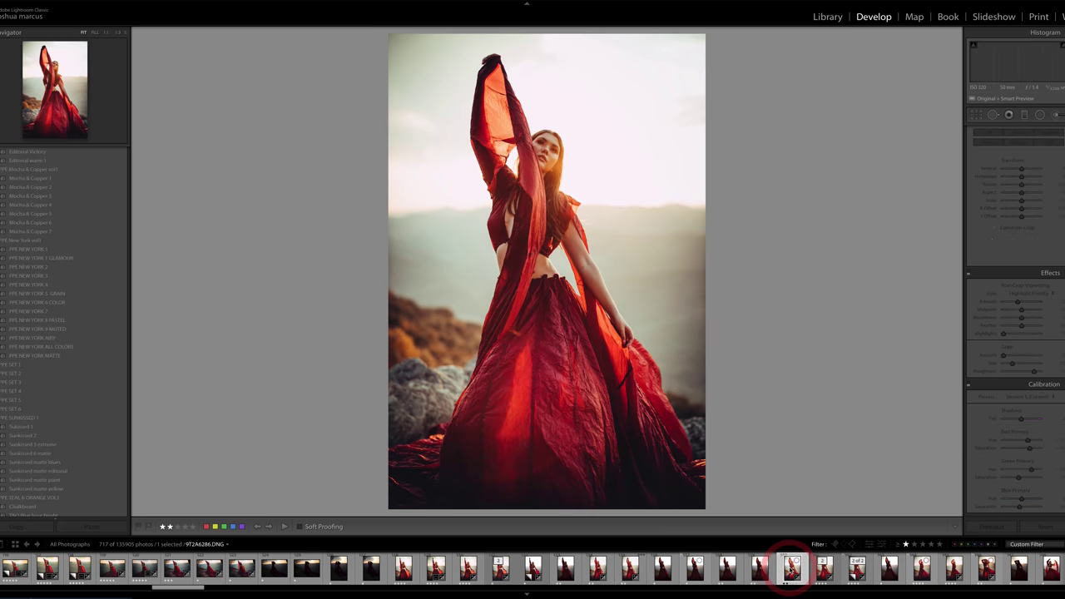
click(824, 568)
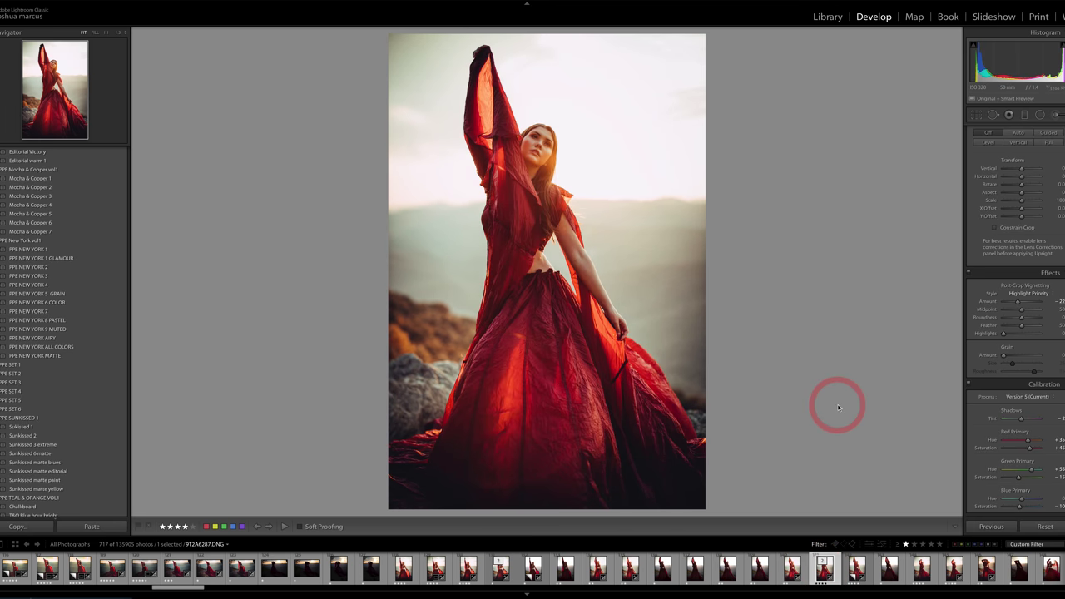
click(1046, 528)
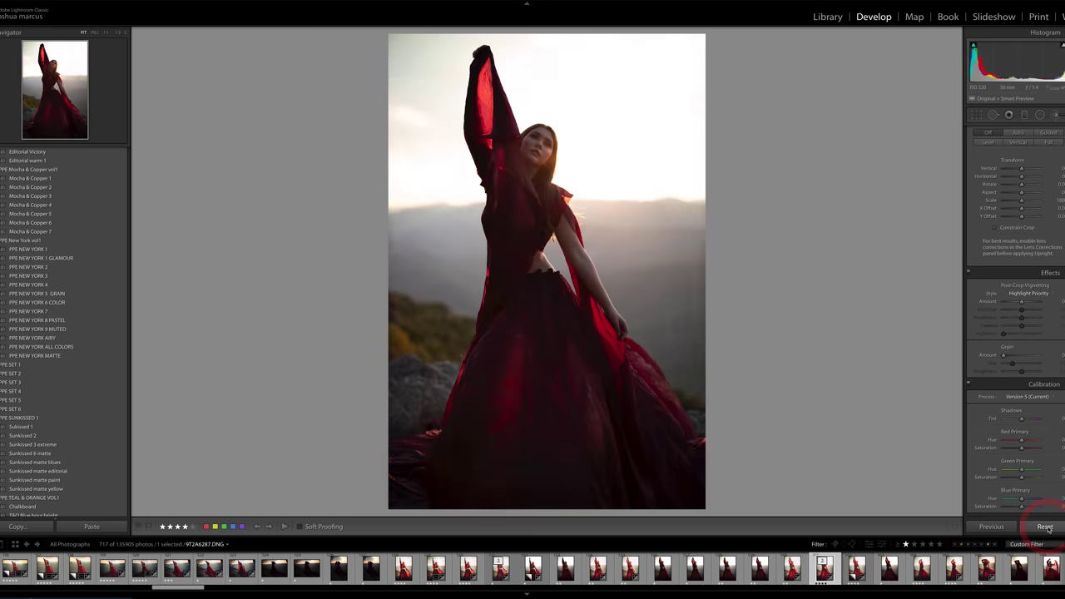
key(ctrl+z)
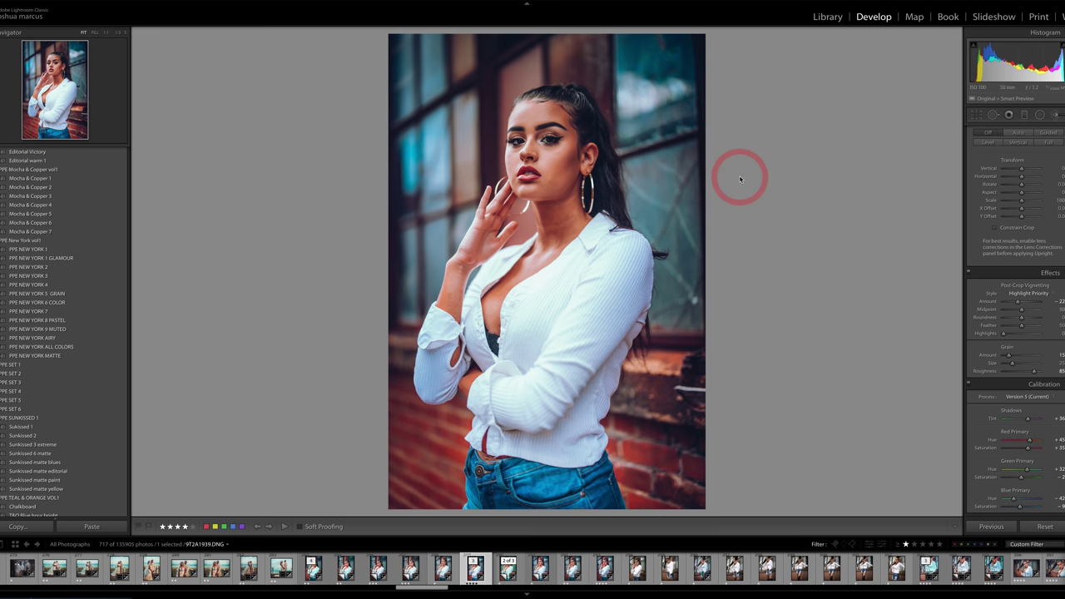
- Examine the face in the white-shirt portrait 9T2A1939.DNG up close, and compare it with the unedited version before restoring the edit
key(z)
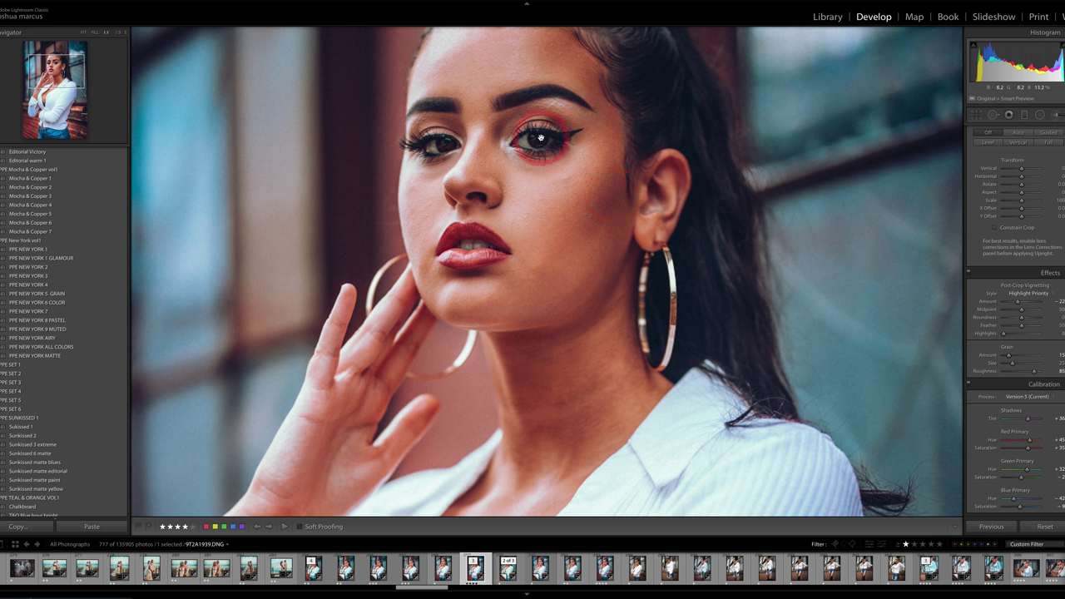
click(725, 274)
click(1045, 527)
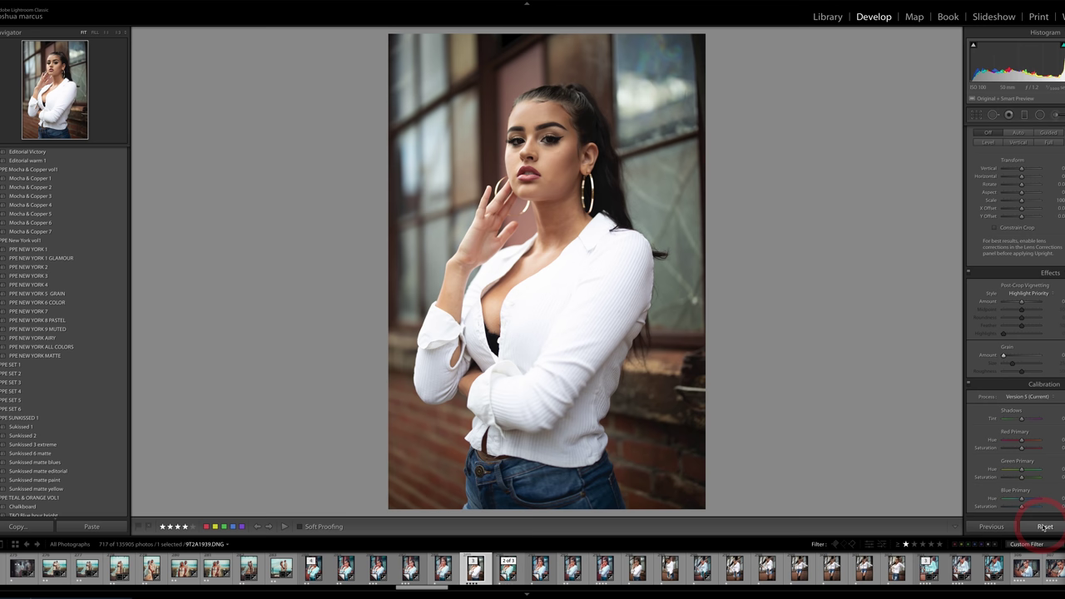
key(ctrl+z)
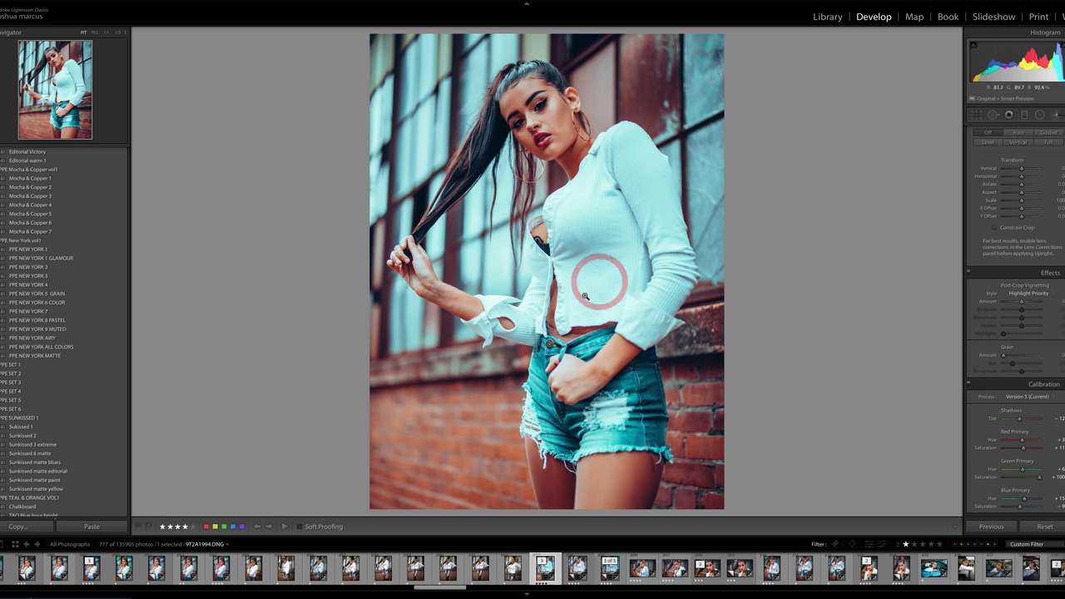
- Examine the shirt, face and hair in the portrait 9T2A1994.DNG up close
click(562, 200)
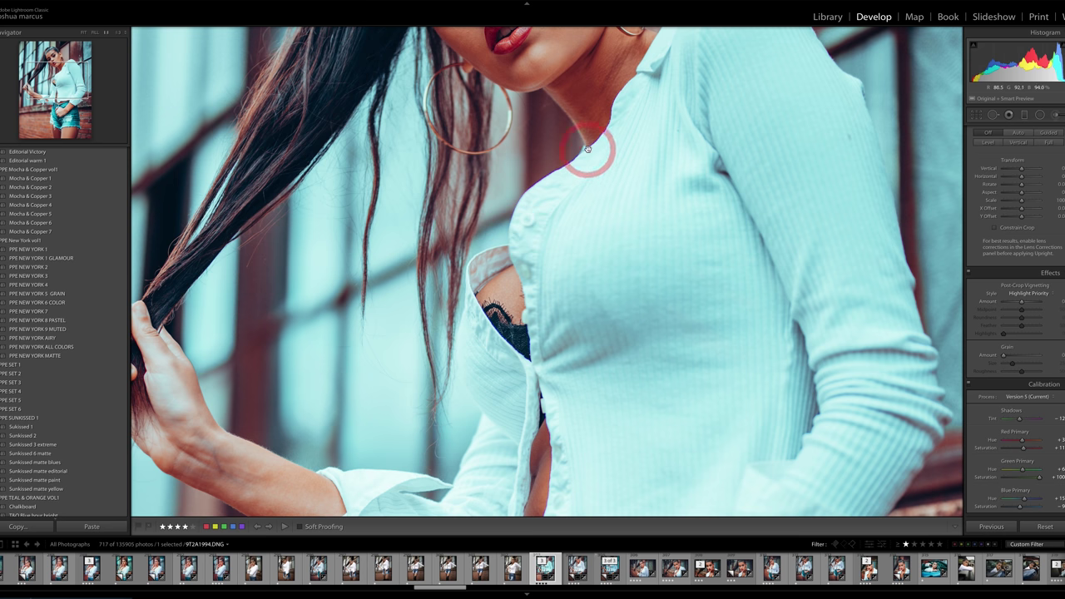
click(588, 182)
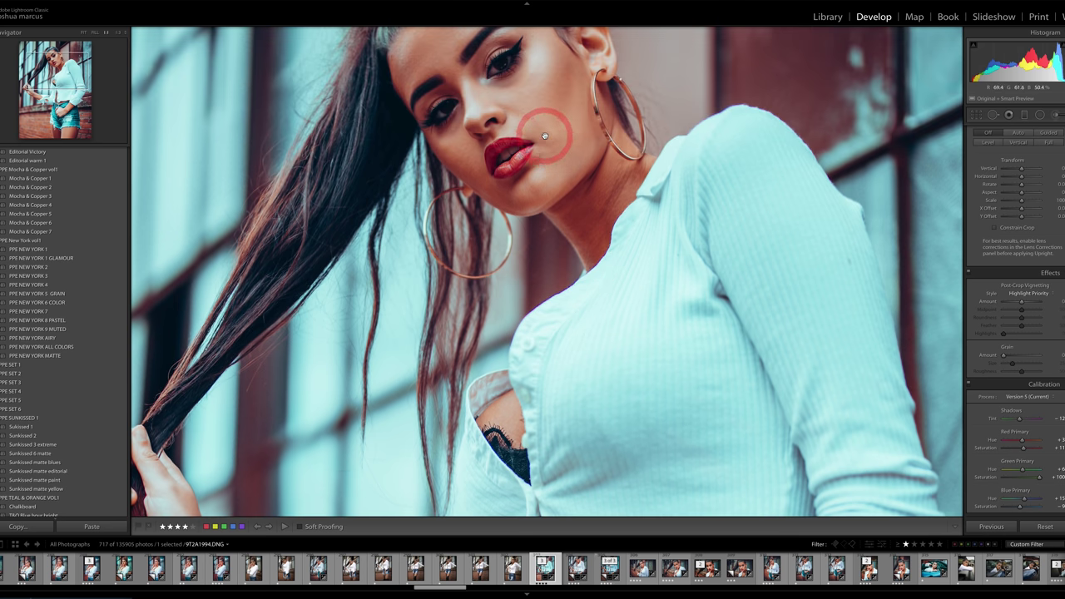
click(575, 212)
drag(581, 225, 597, 166)
drag(659, 308, 642, 222)
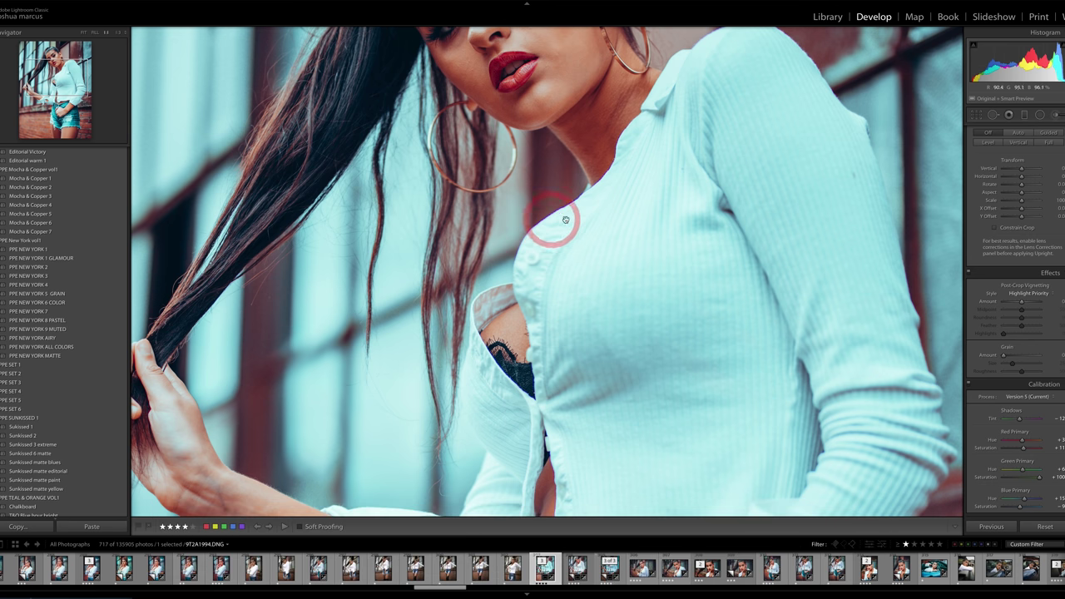
click(662, 211)
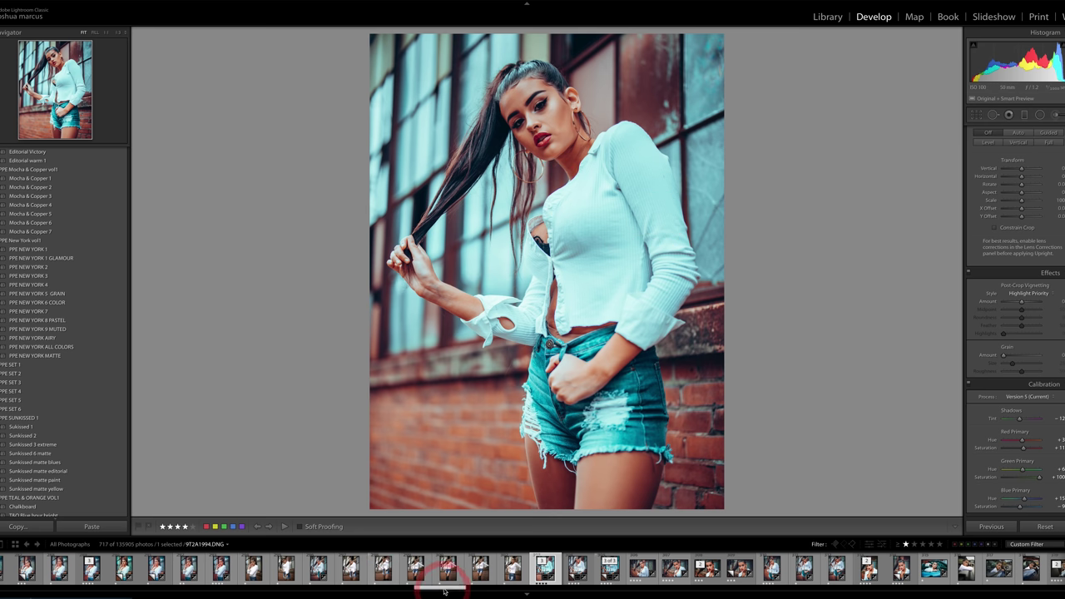
- Open the white-shirt close-up 9T2A2036.DNG and examine the eyes, skin, lips and collar up close
click(612, 568)
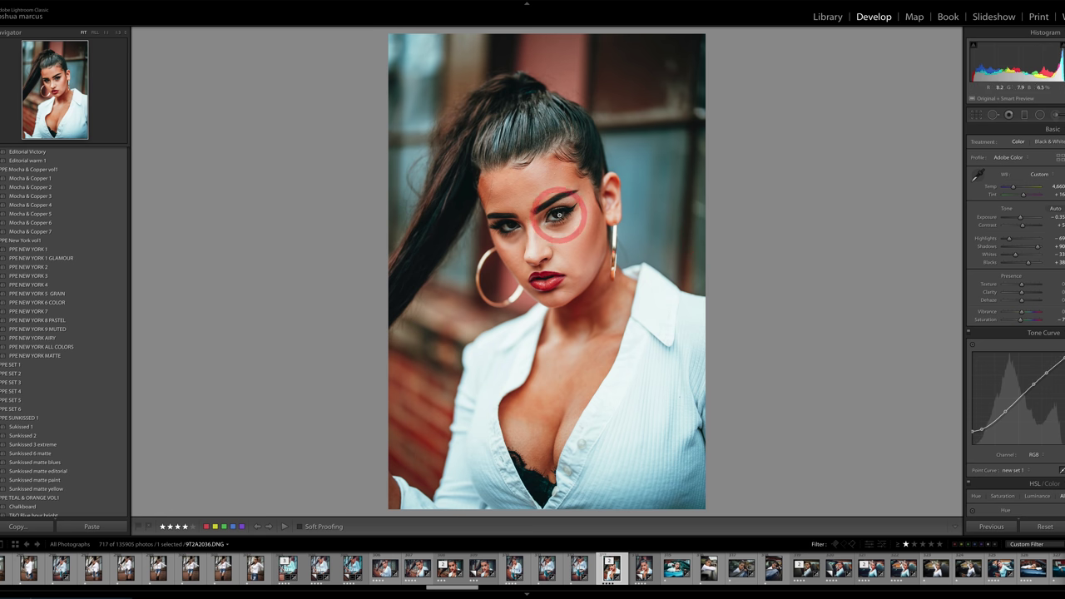
click(575, 225)
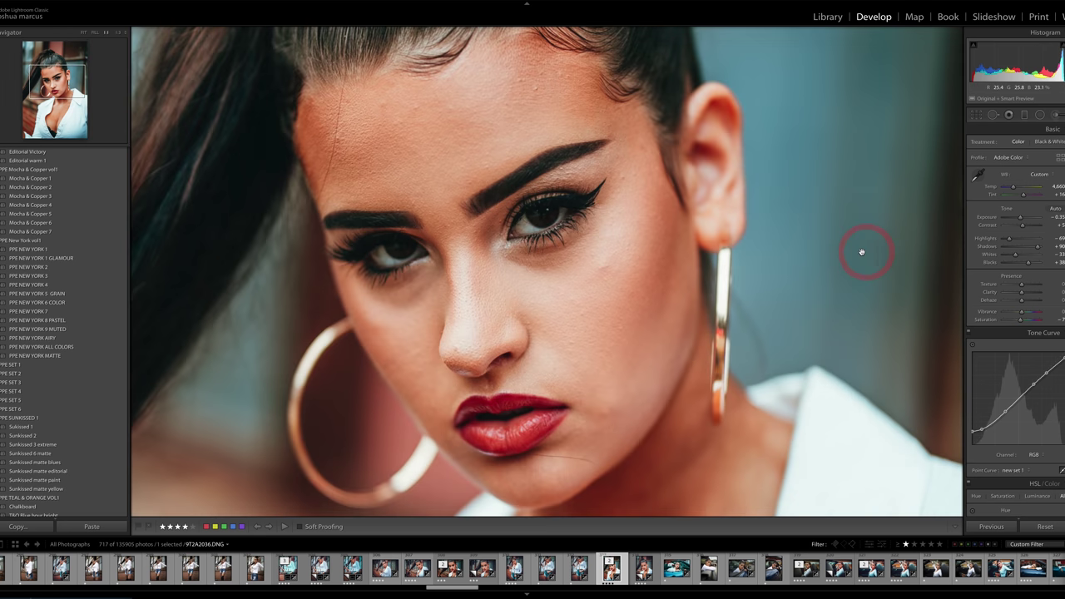
mouse_move(597, 253)
mouse_down()
mouse_move(557, 237)
mouse_move(550, 218)
mouse_move(554, 238)
mouse_move(567, 213)
mouse_up()
drag(491, 386, 553, 222)
drag(646, 352, 612, 294)
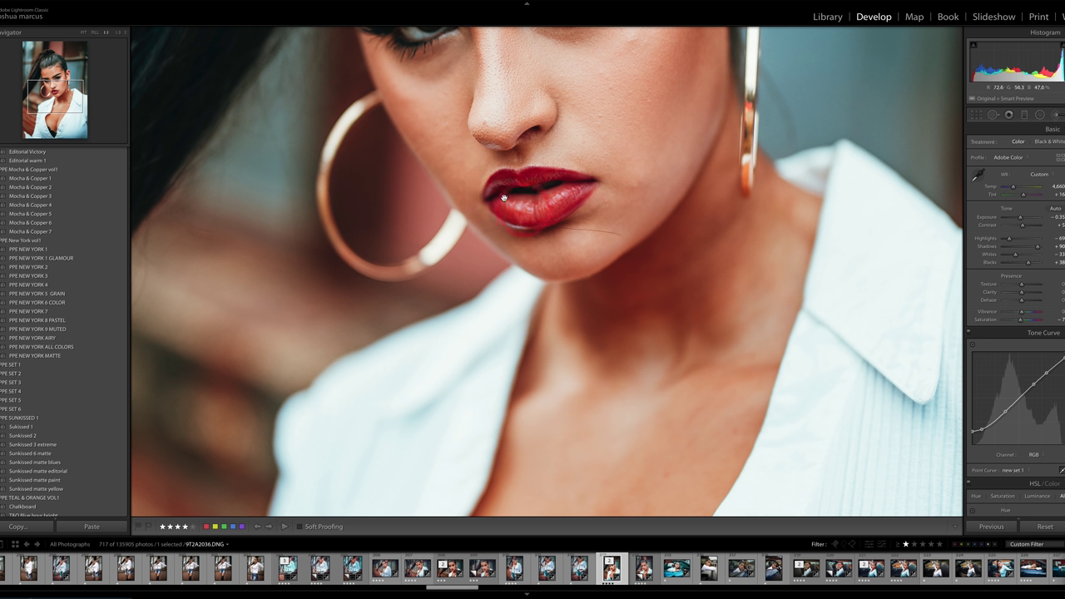
click(453, 300)
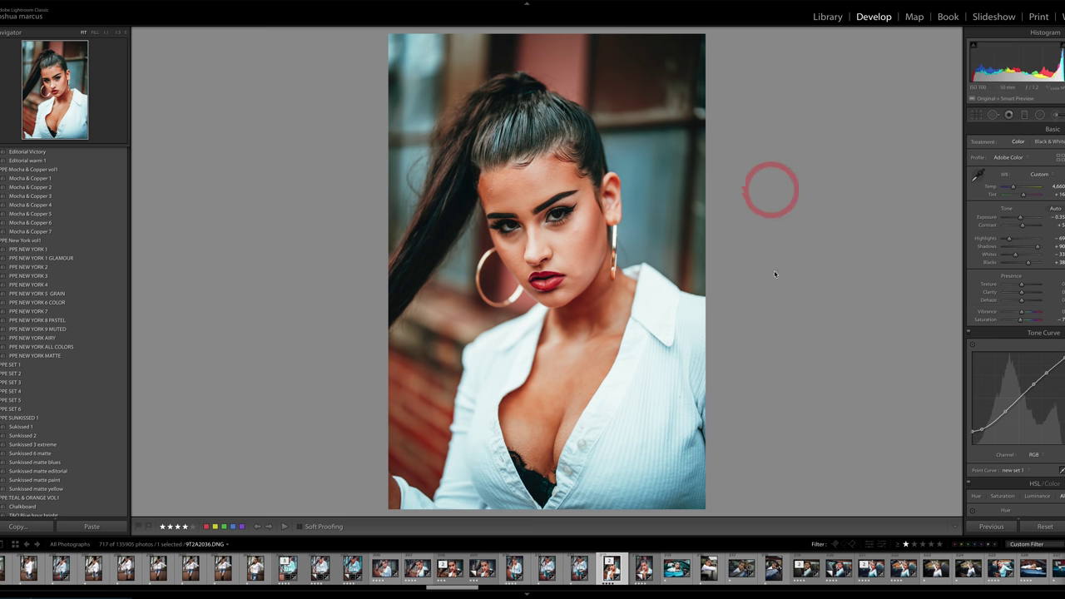
- Open the car portrait 9T2A2360-Edit.tif and examine the raised hand, sleeve and face up close
key(Right)
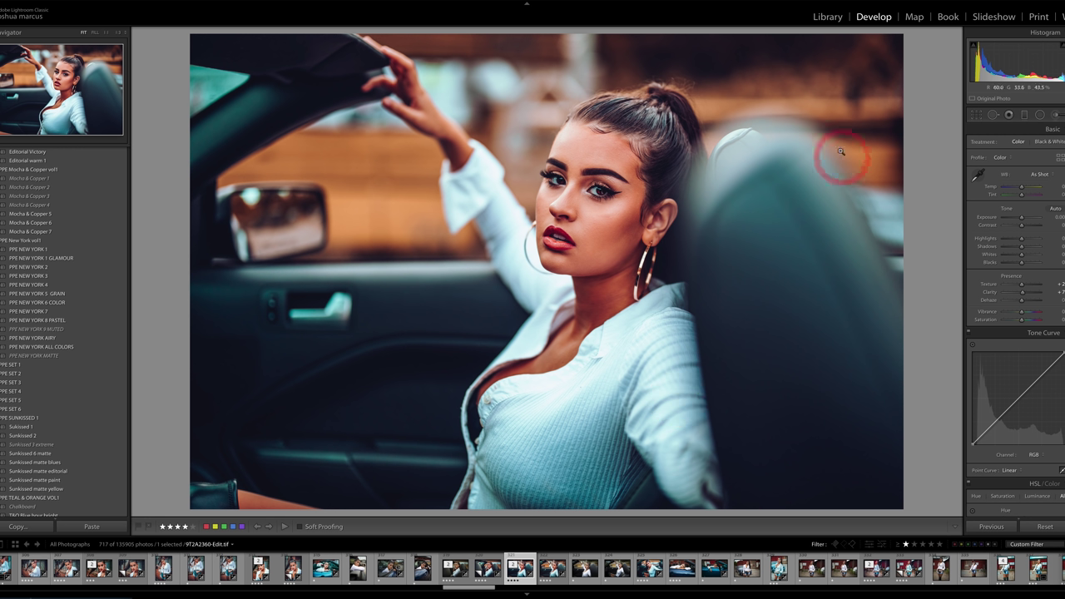
click(411, 98)
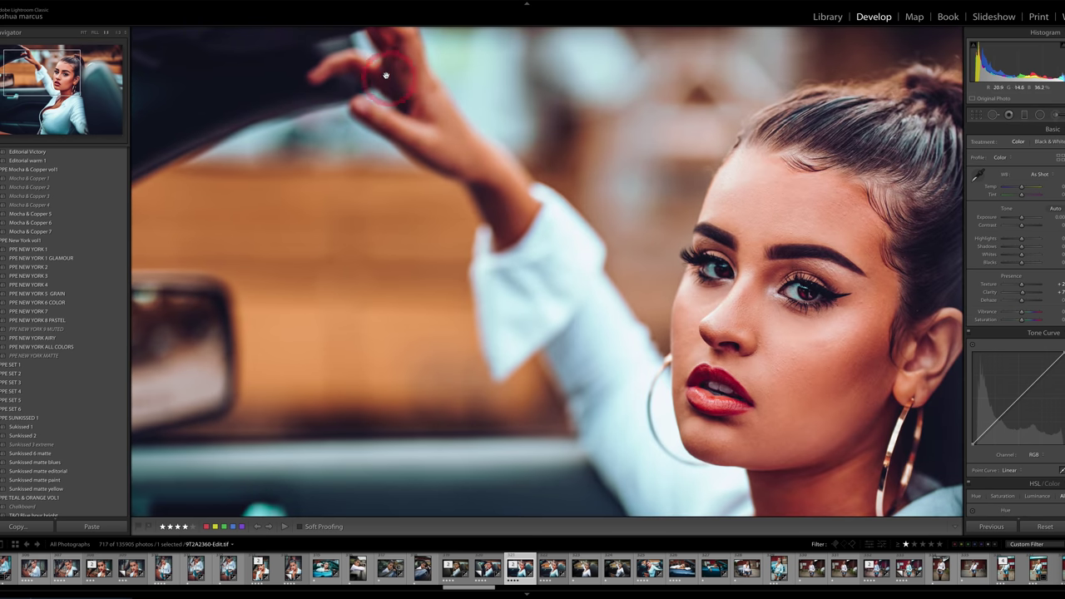
click(523, 218)
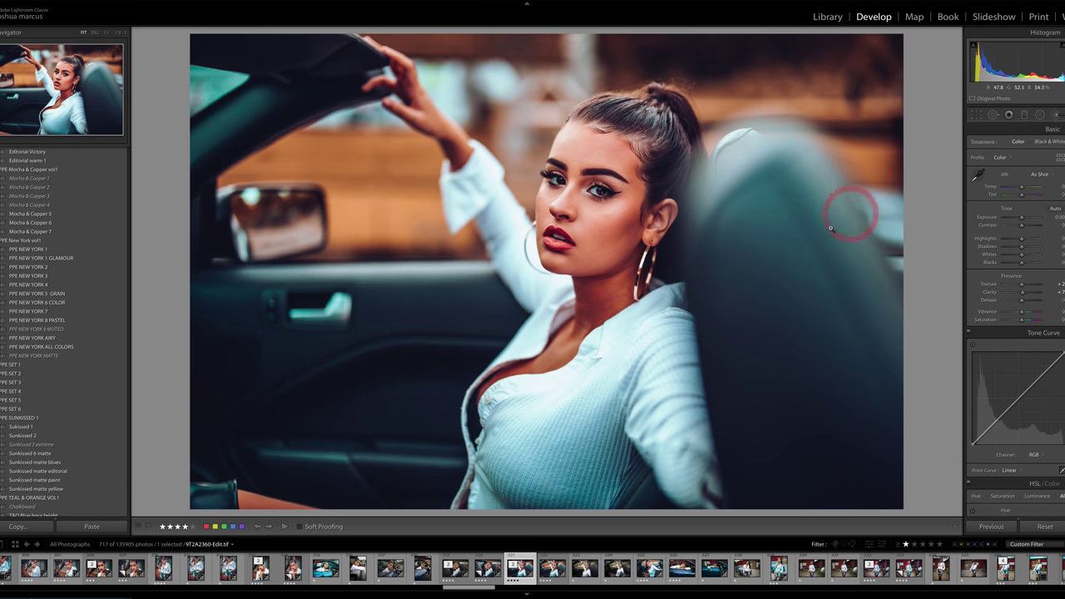
- Browse forward through the photos to the portrait by the red barn, 9T2A2699.DNG
key(Right)
key(Right)
key(Right)
key(Right)
key(Right)
key(Right)
key(Right)
key(Right)
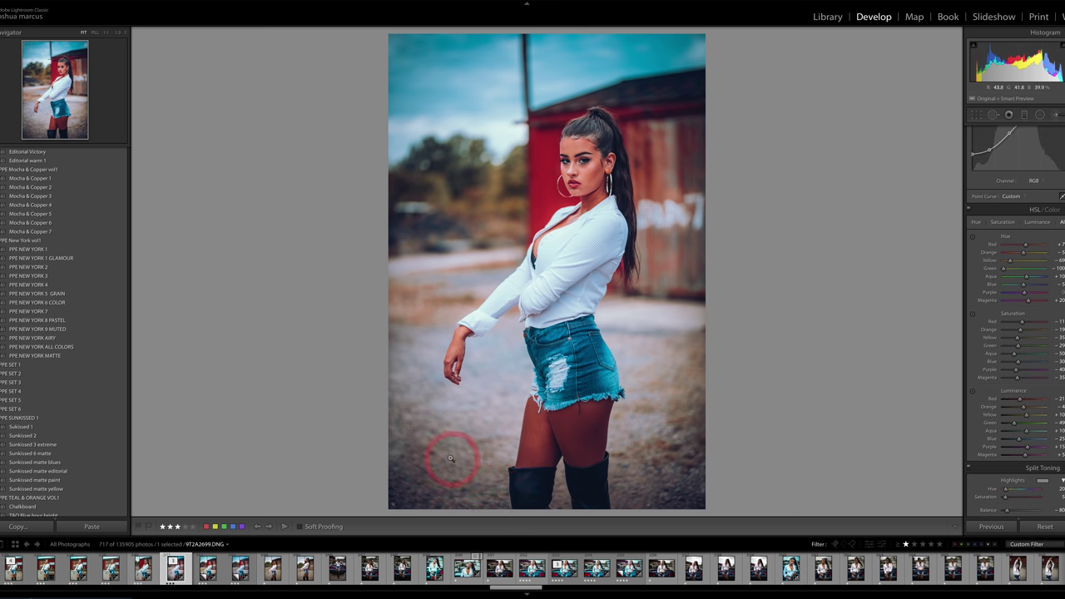
- Examine the face, shirt, sky and barn in 9T2A2699.DNG up close, and compare it with the unedited version before restoring the edit
click(459, 205)
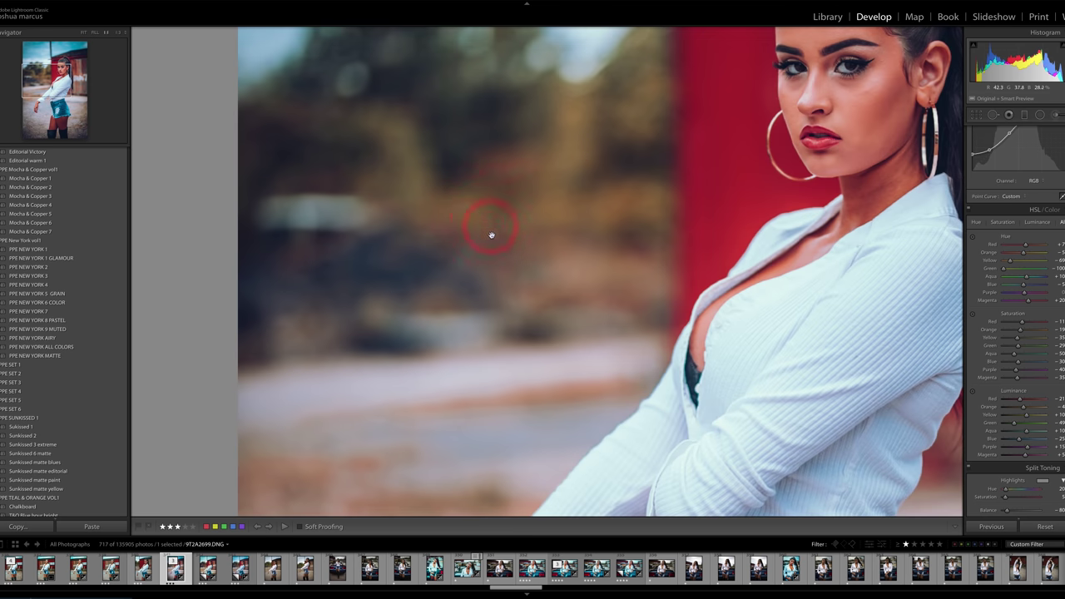
drag(483, 177, 480, 375)
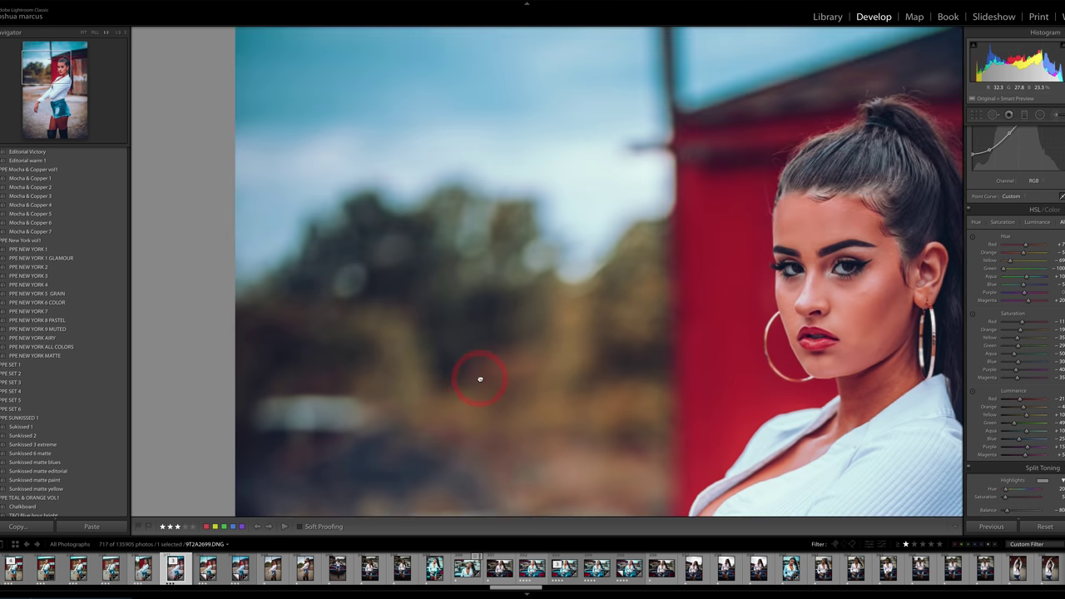
drag(676, 286, 602, 400)
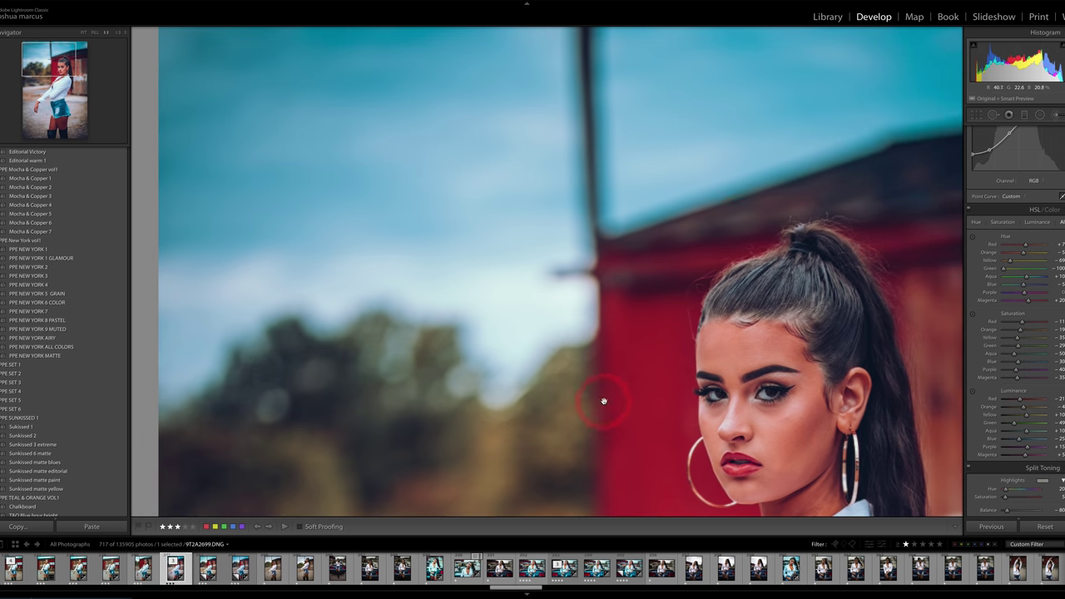
drag(745, 219, 585, 221)
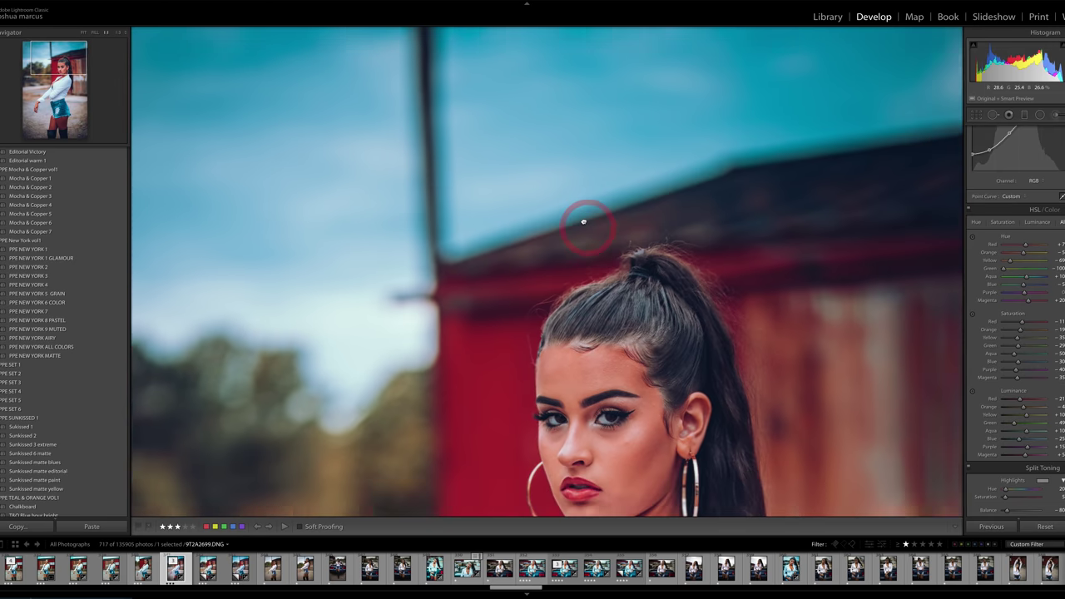
drag(756, 235, 767, 205)
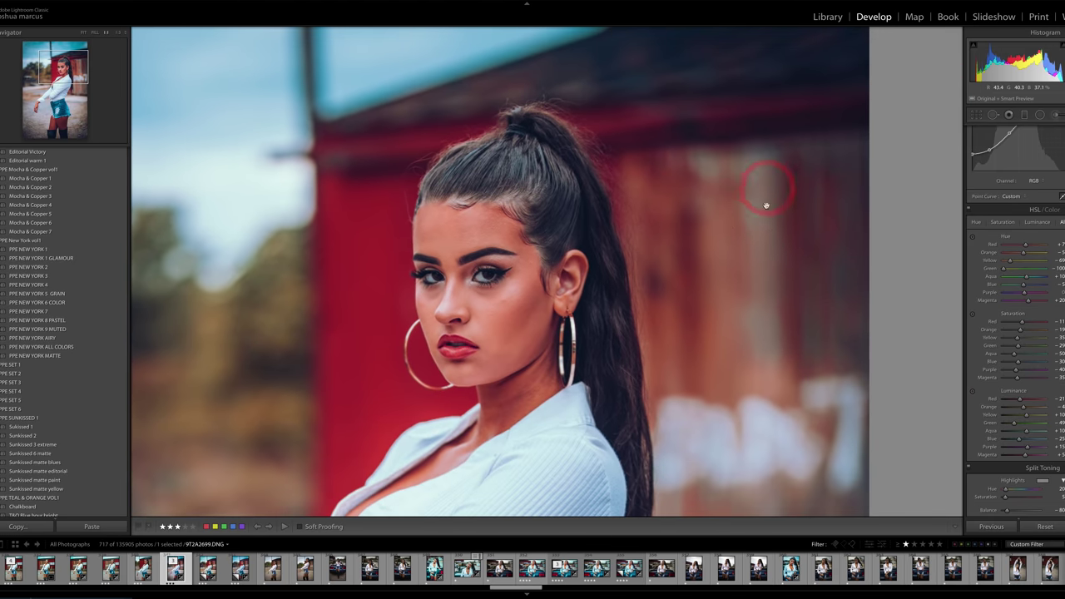
click(767, 229)
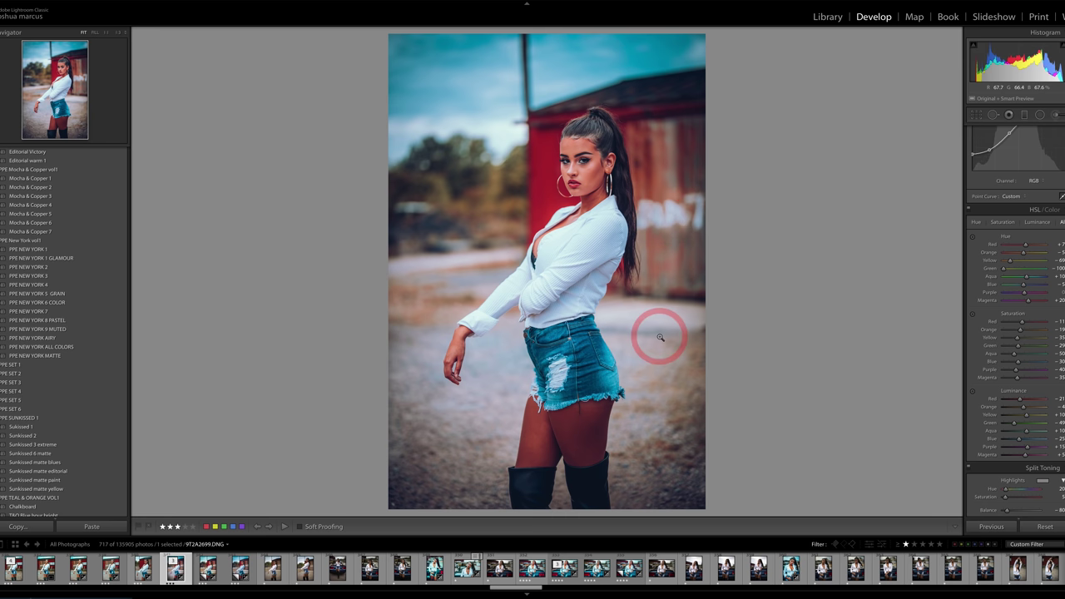
click(1045, 527)
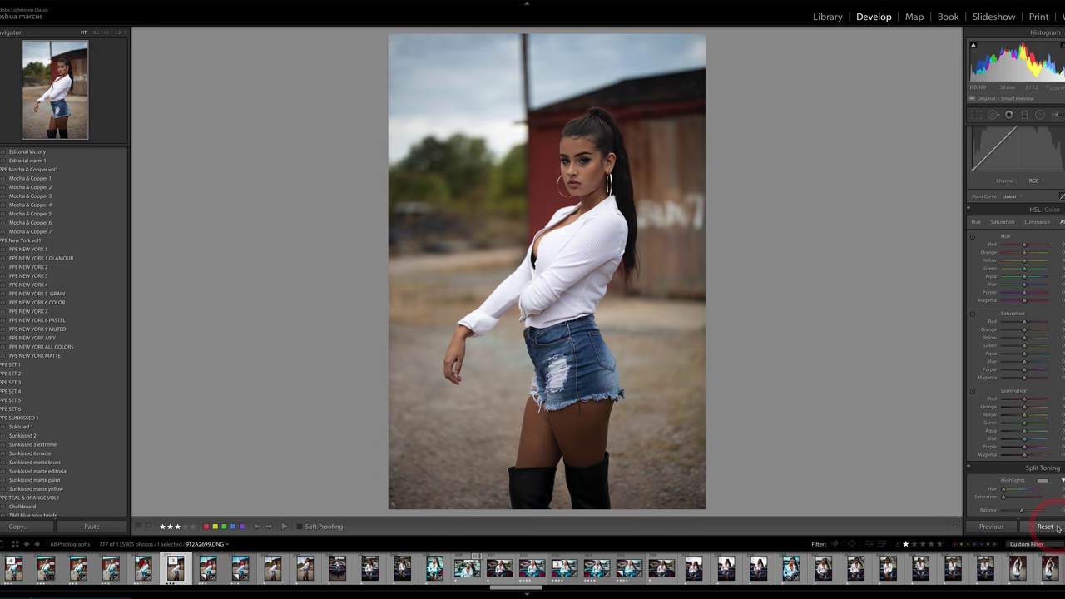
key(ctrl+z)
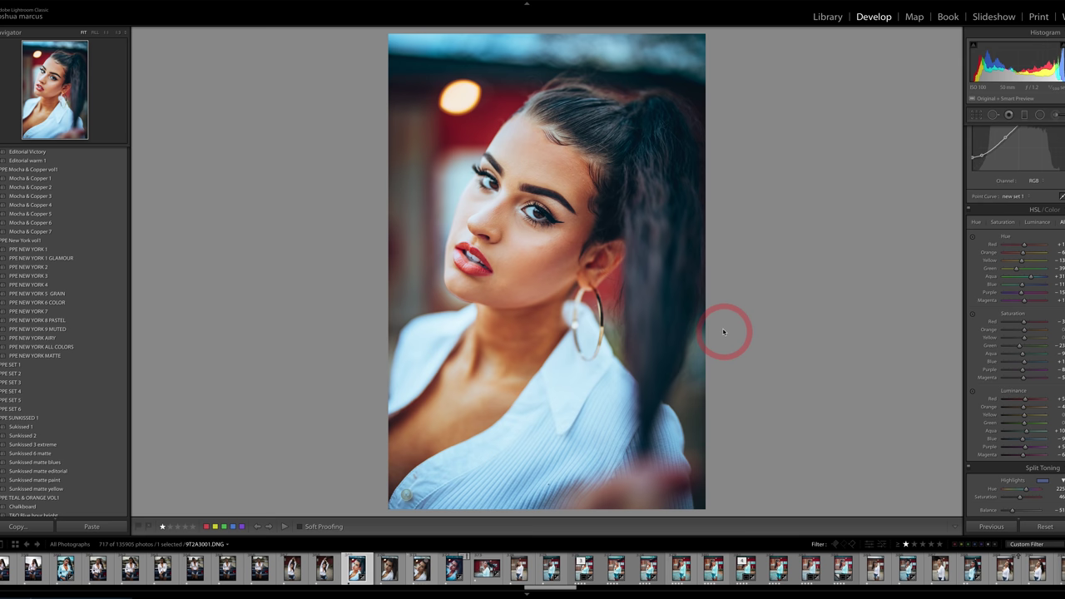
- Examine the eyes, skin and lips in the close-up portrait 9T2A3001.DNG
click(537, 218)
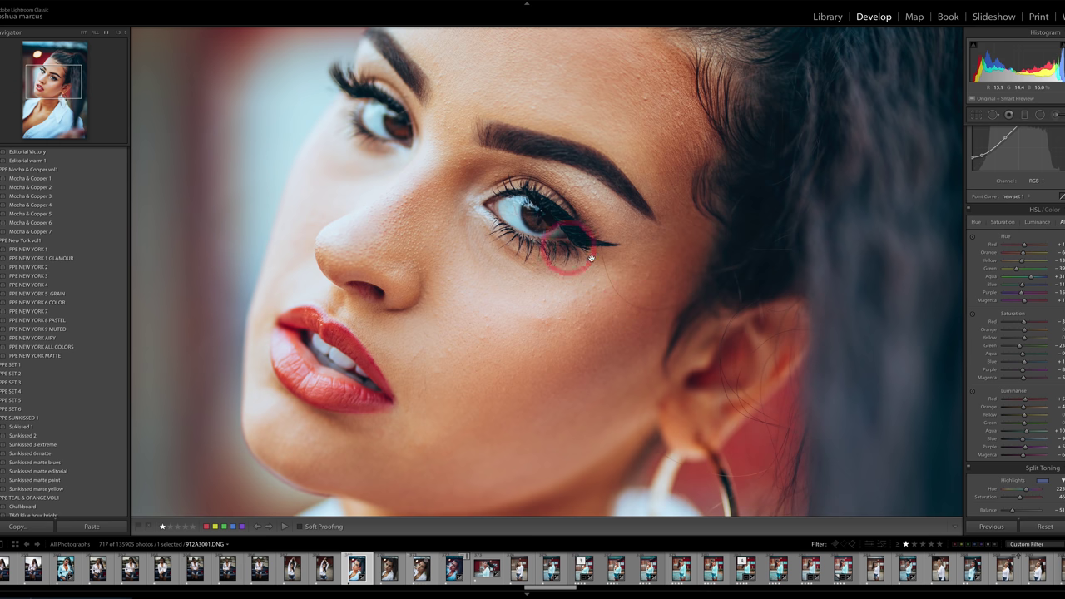
drag(574, 244, 545, 225)
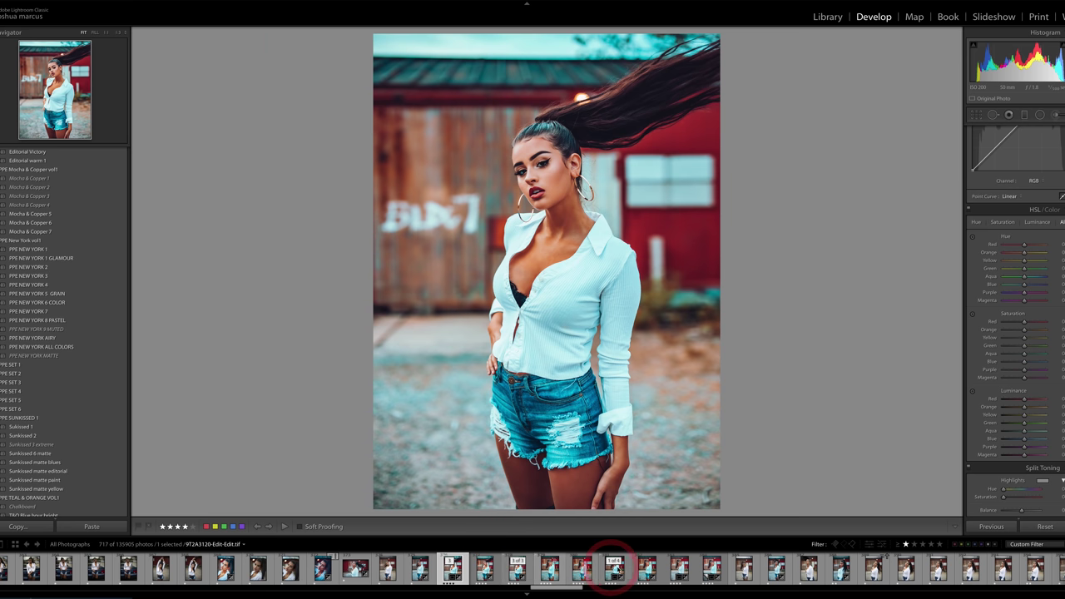
- View the barn portrait 9T2A3296.DNG, and examine the shirt and denim shorts in 9T2A3318-Edit-1.jpg up close
click(615, 571)
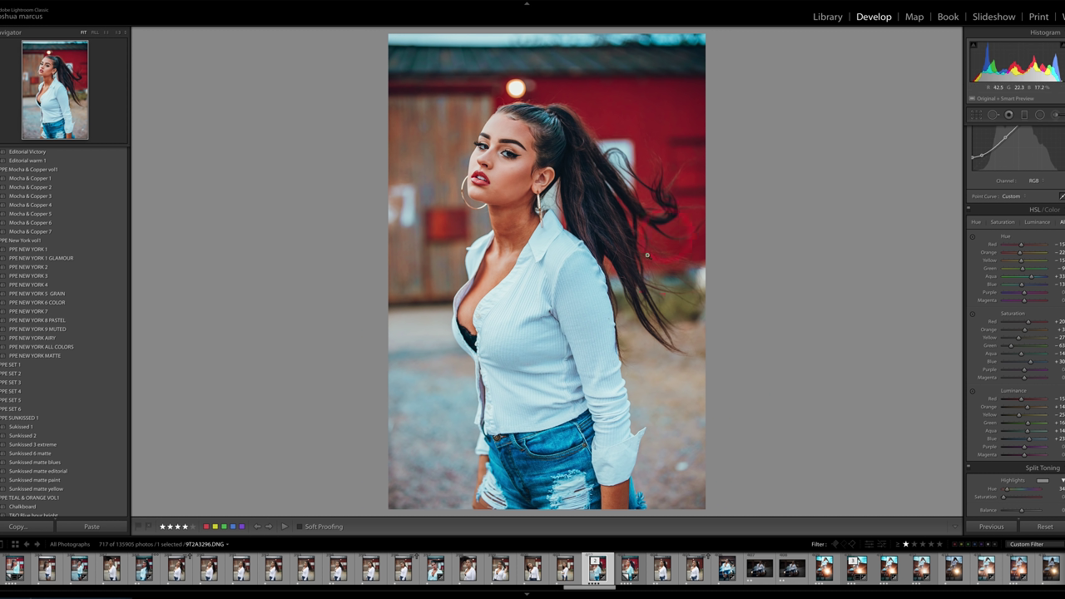
click(935, 321)
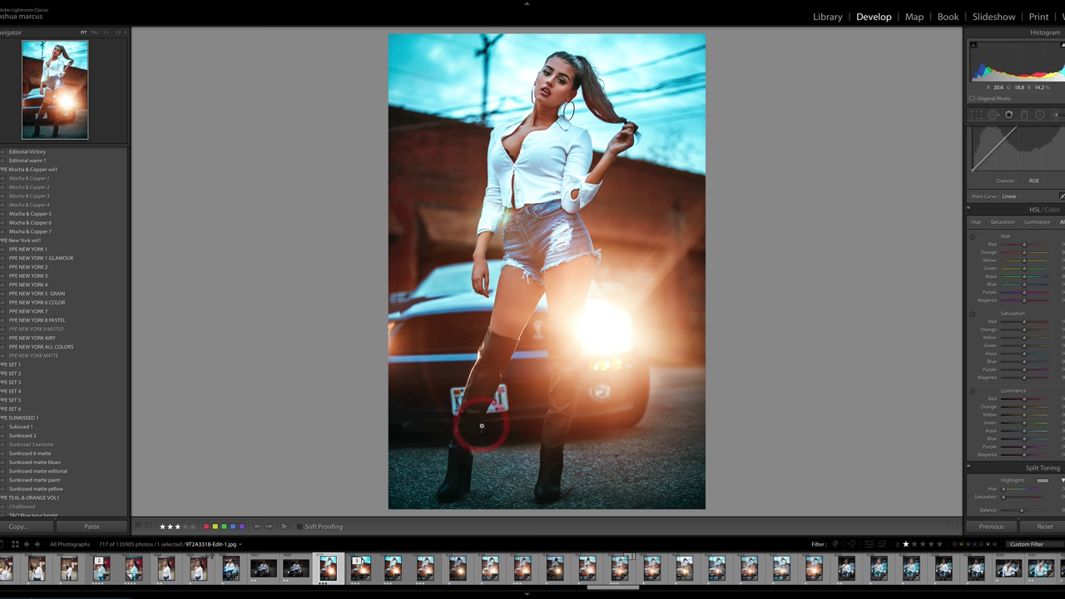
click(504, 211)
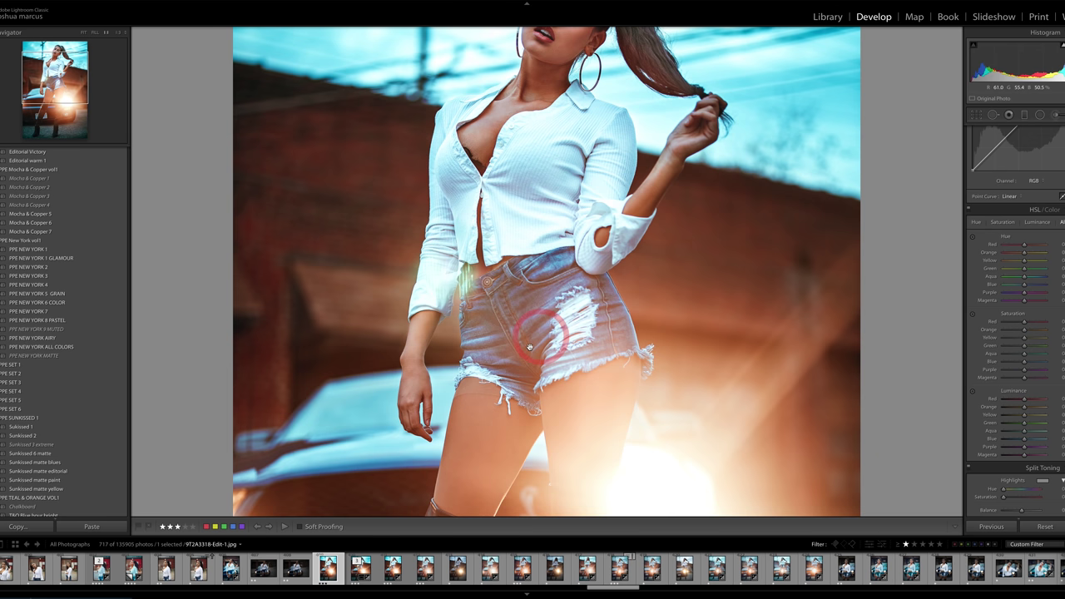
click(462, 285)
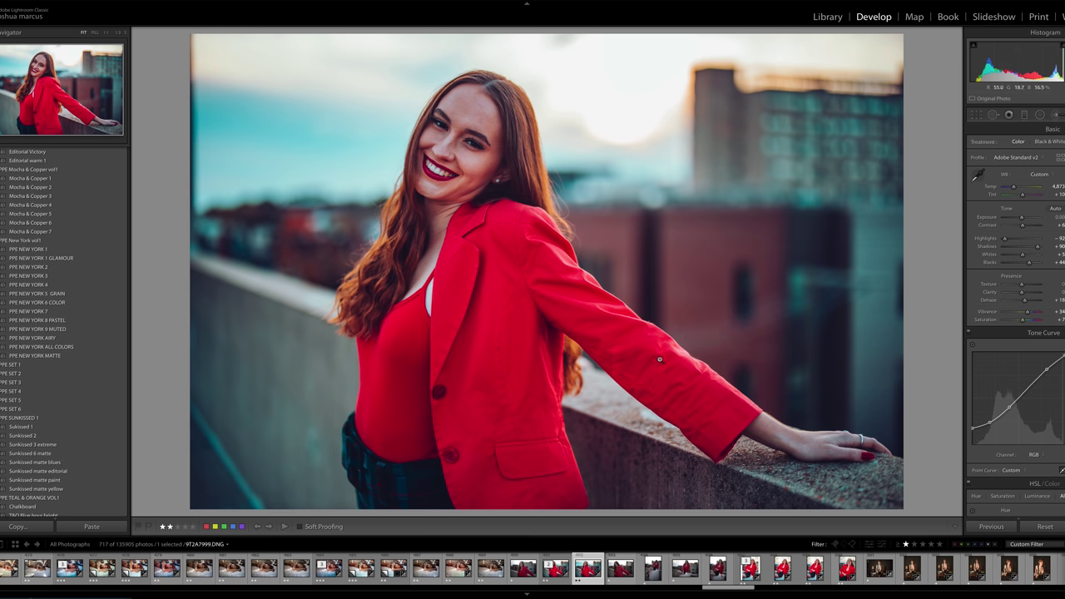
- Compare the red-blazer portrait 9T2A7999.DNG with its unedited version, restore the edit, and view the retouched 9T2A7999-Edit.tif
click(1046, 527)
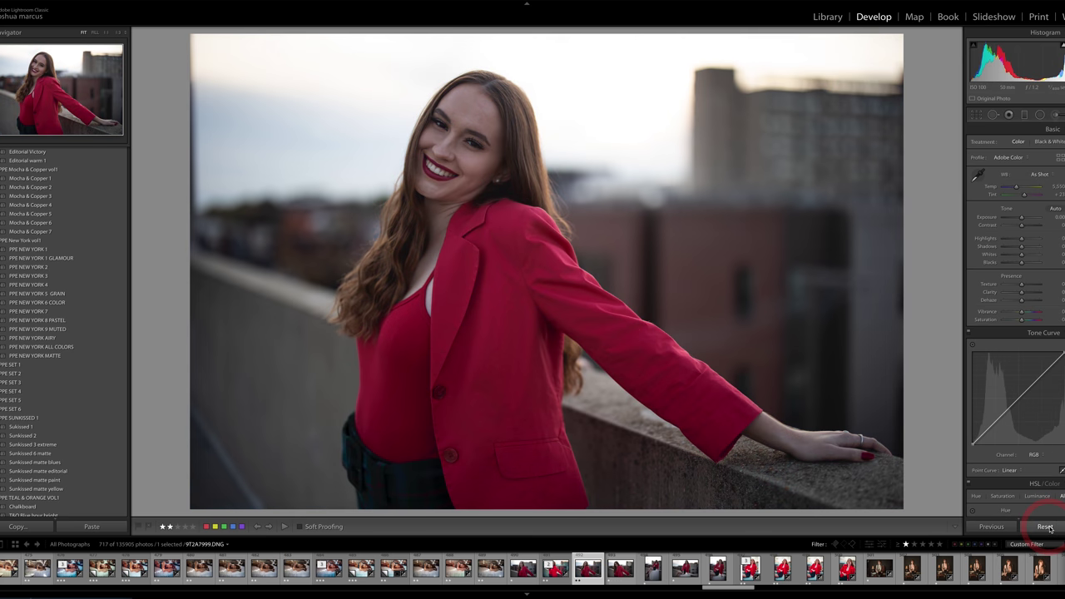
key(ctrl+z)
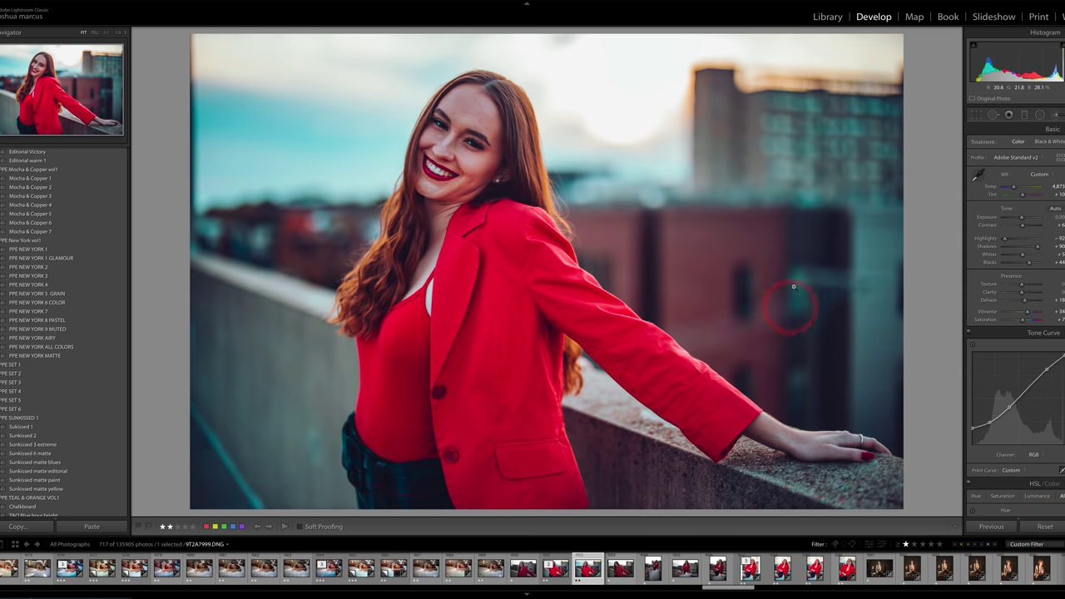
click(555, 573)
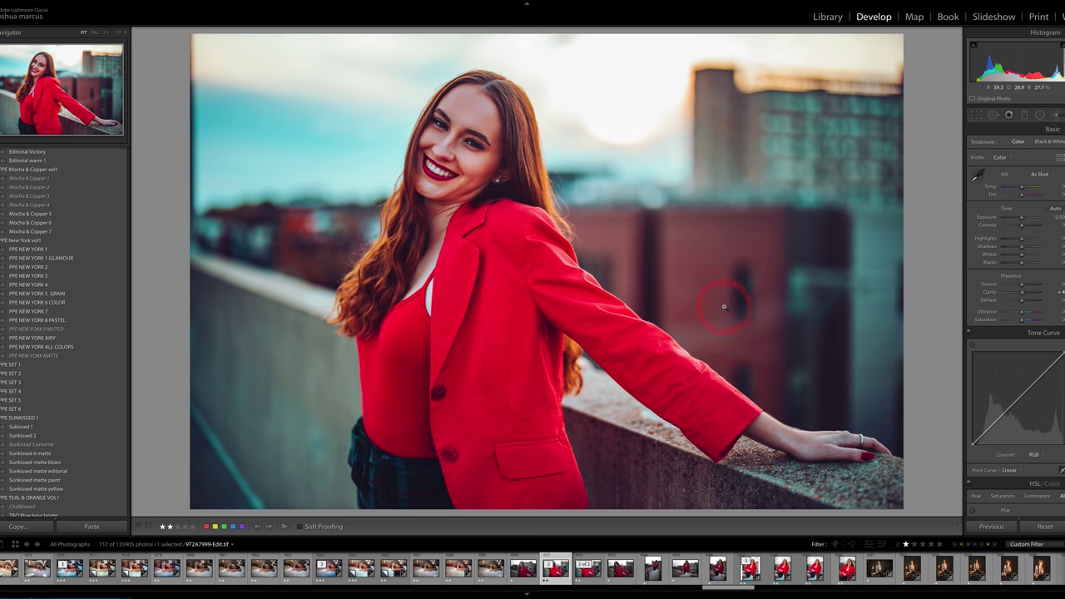
- Open the rose portrait 9T2A3604.DNG and compare it with its unedited version before restoring the edit
key(Right)
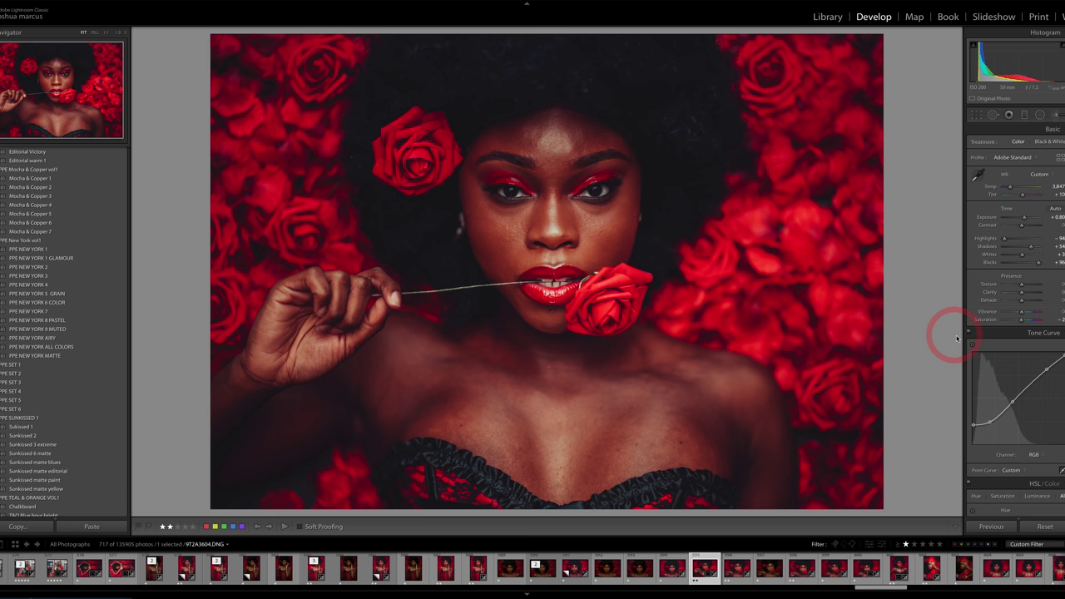
click(1045, 526)
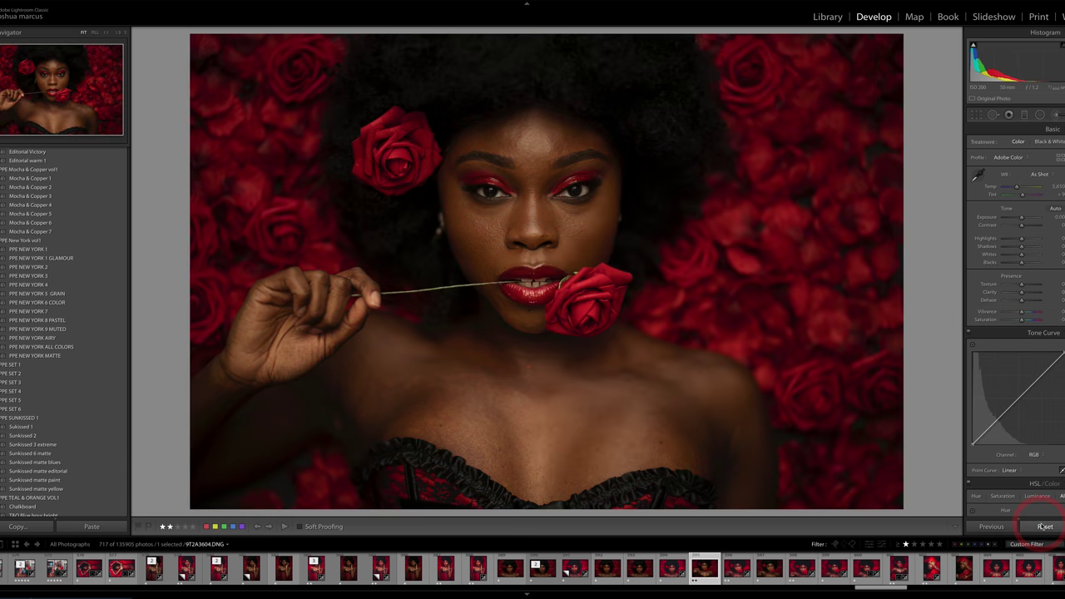
key(ctrl+z)
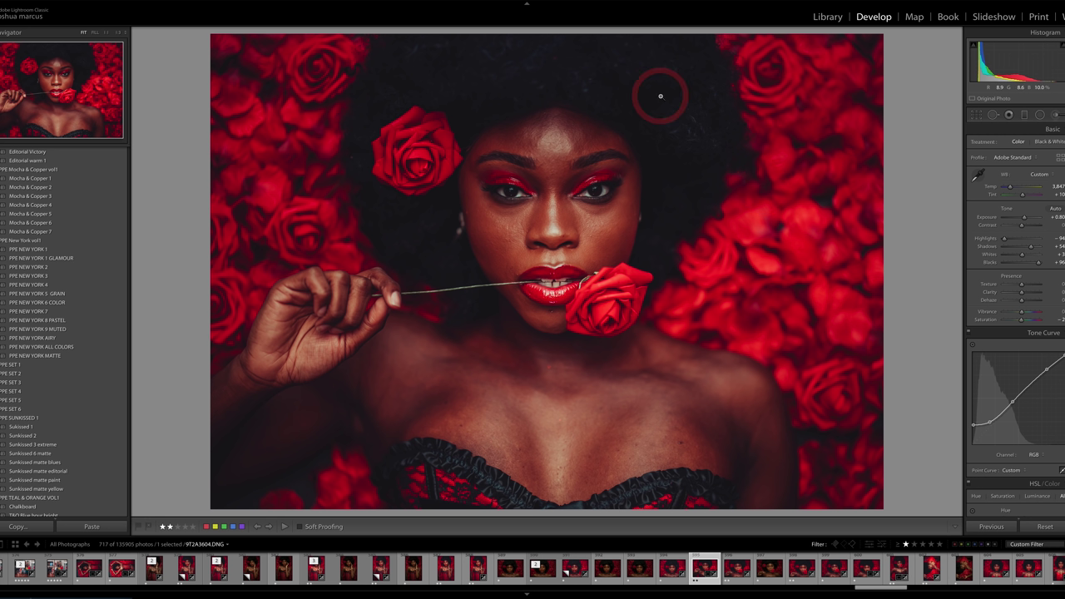
- Examine the eyes, lips, rose, shoulders and background flowers in 9T2A3604.DNG up close
click(598, 188)
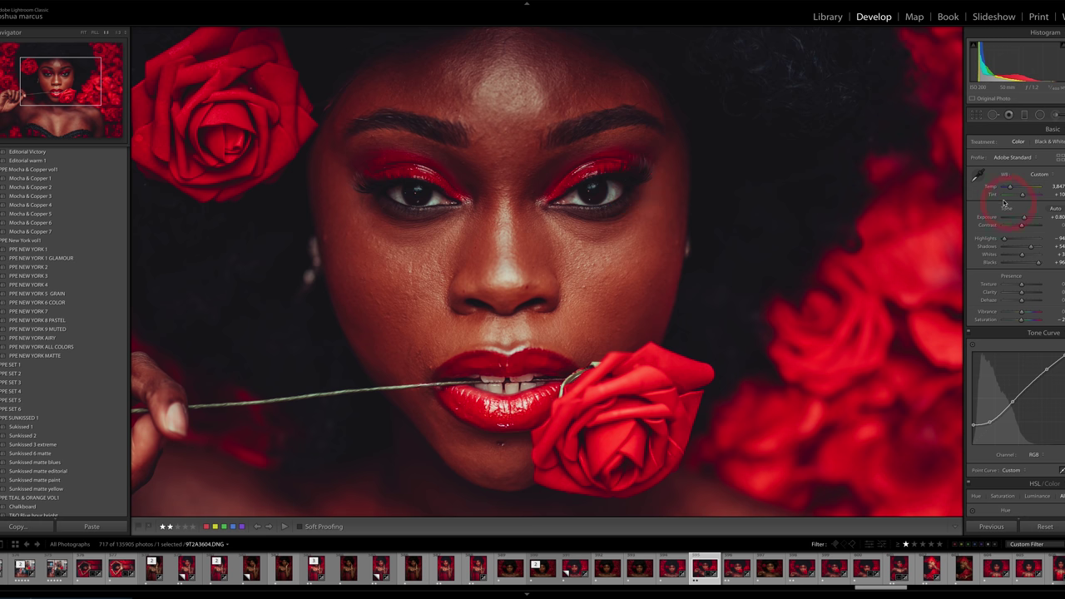
drag(708, 404, 685, 238)
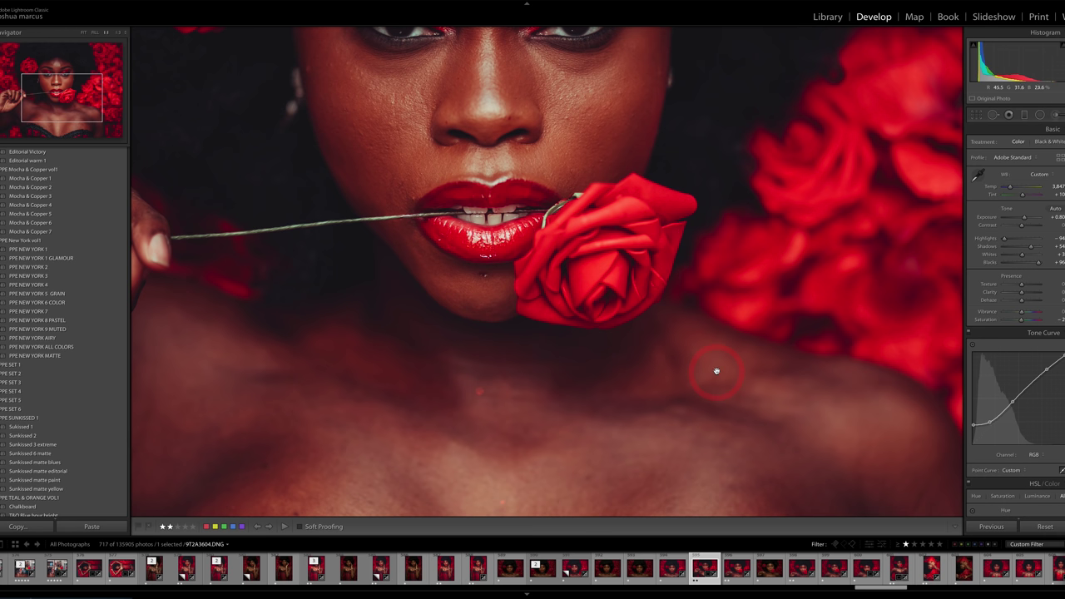
drag(640, 313, 609, 270)
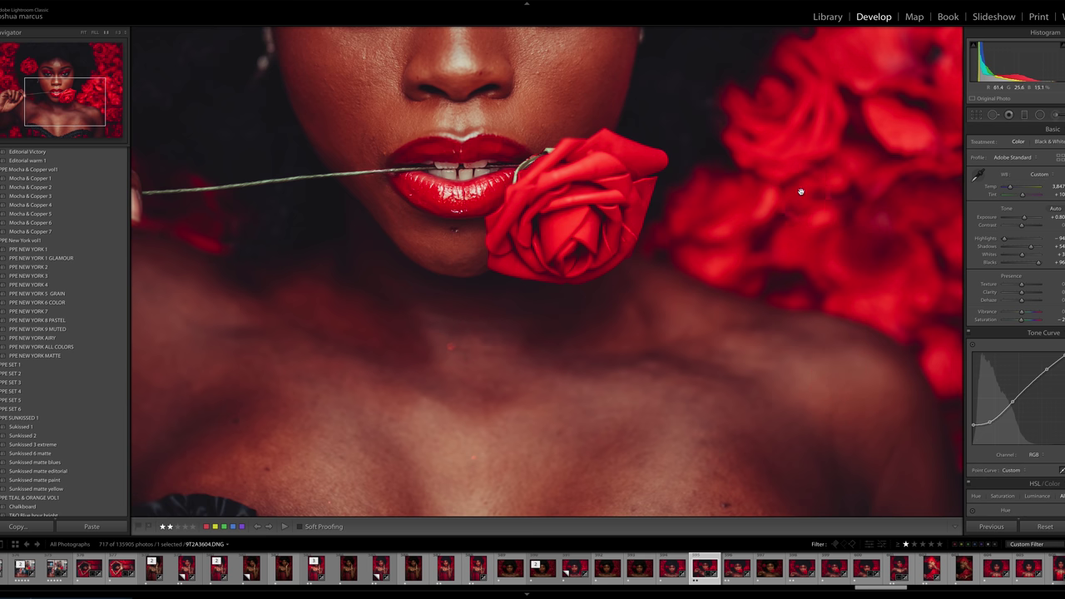
drag(801, 191, 761, 274)
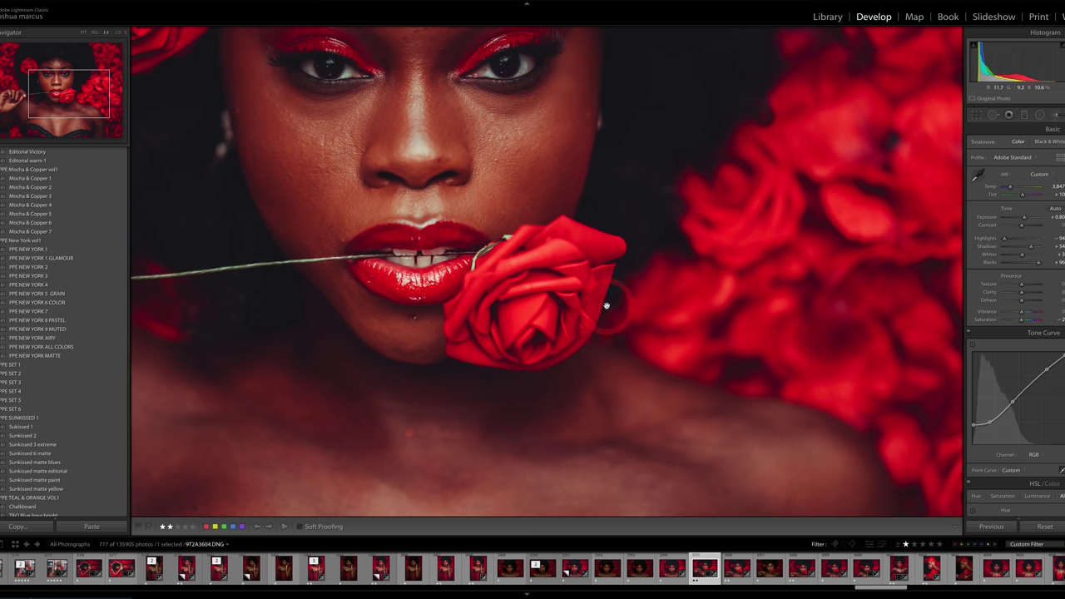
click(829, 271)
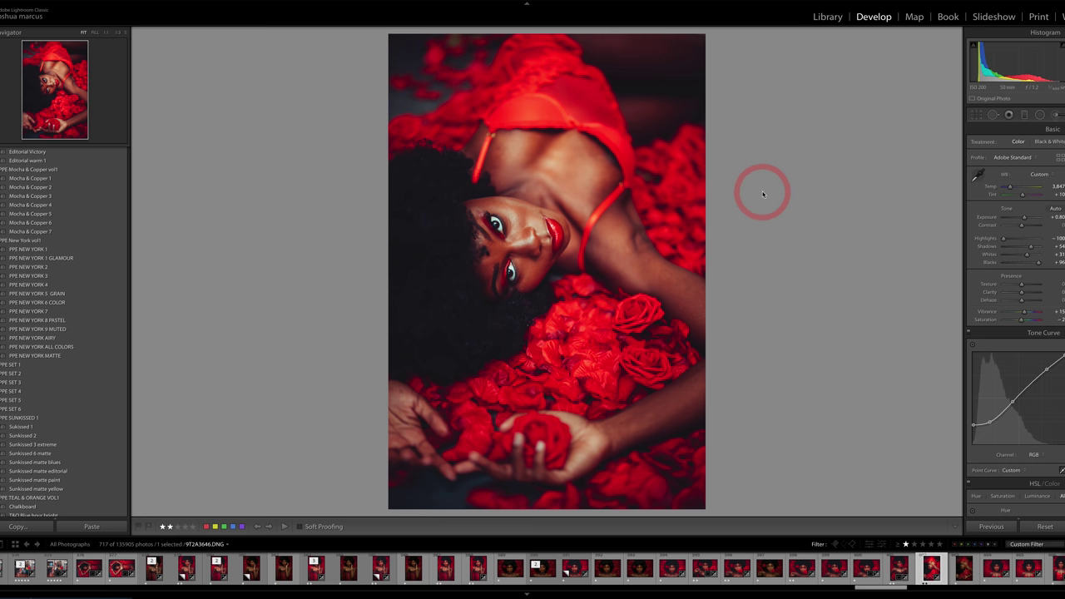
- Compare 9T2A3646.DNG with its unedited version, restore the edit, and lower its exposure to +0.50
click(1046, 527)
key(ctrl+z)
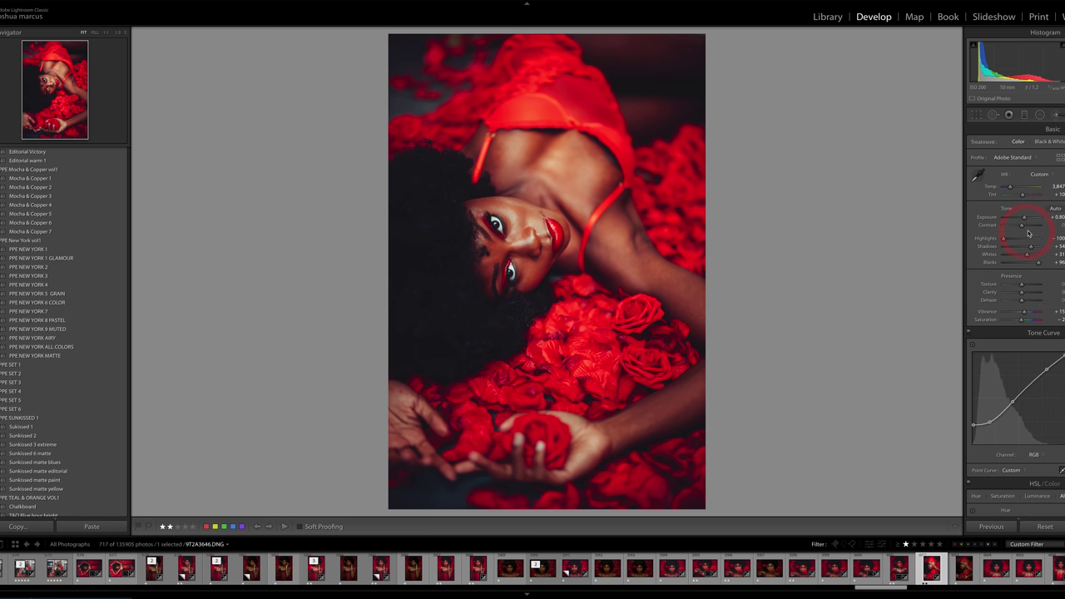
drag(1025, 221, 1023, 221)
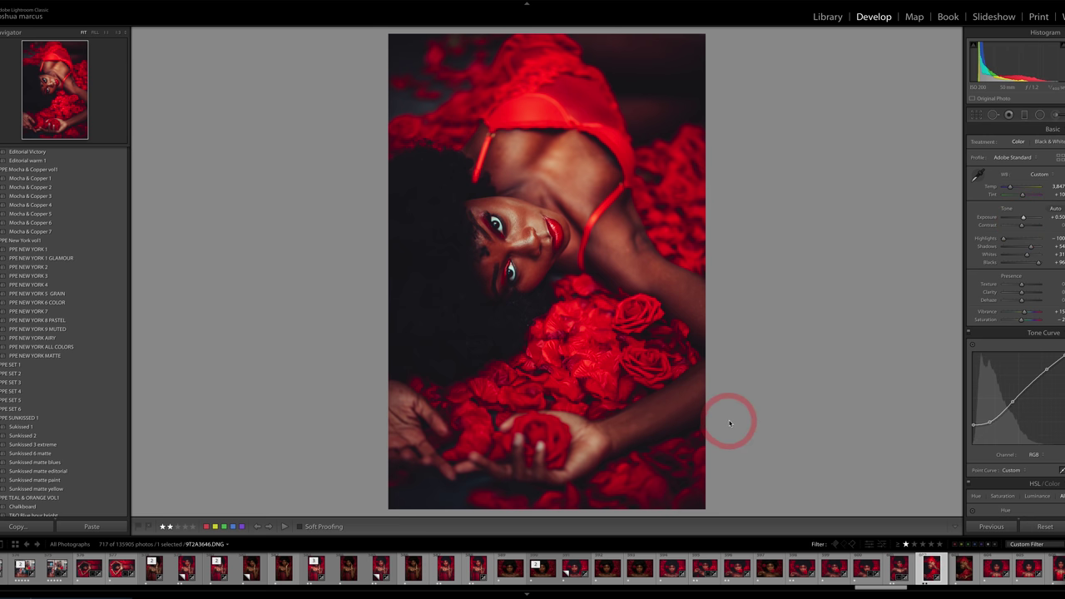
- Examine the dark background, red fabric, face and petals in 9T2A3646.DNG up close
click(455, 85)
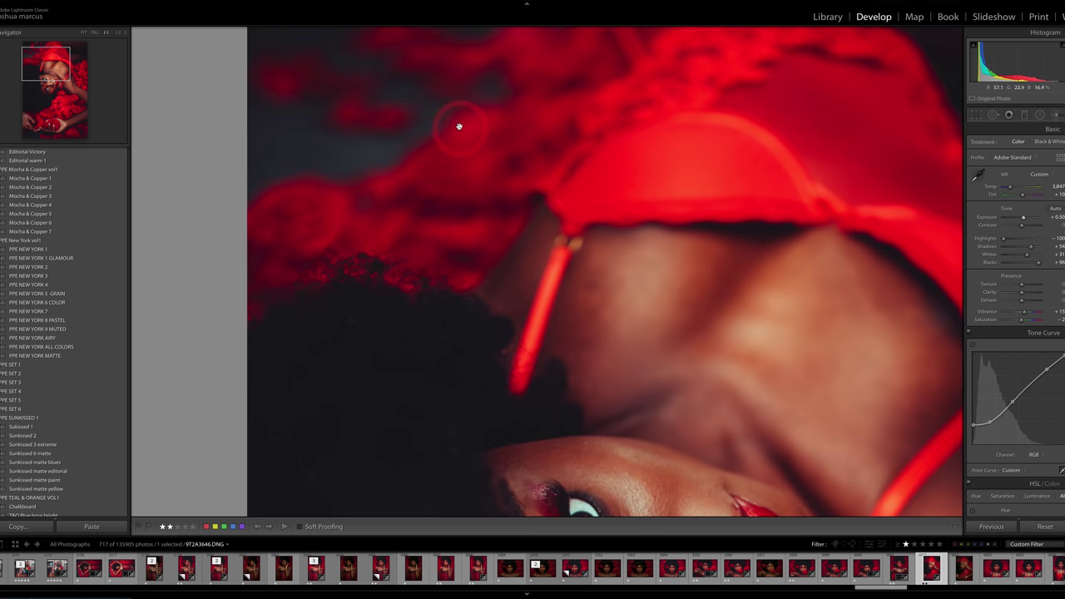
drag(458, 126, 492, 242)
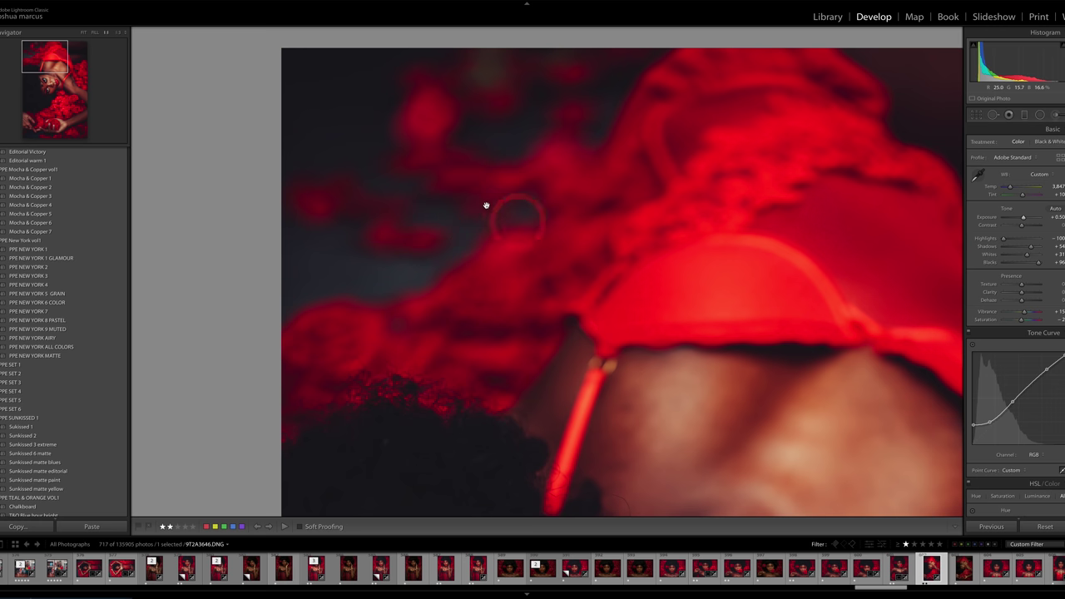
click(528, 235)
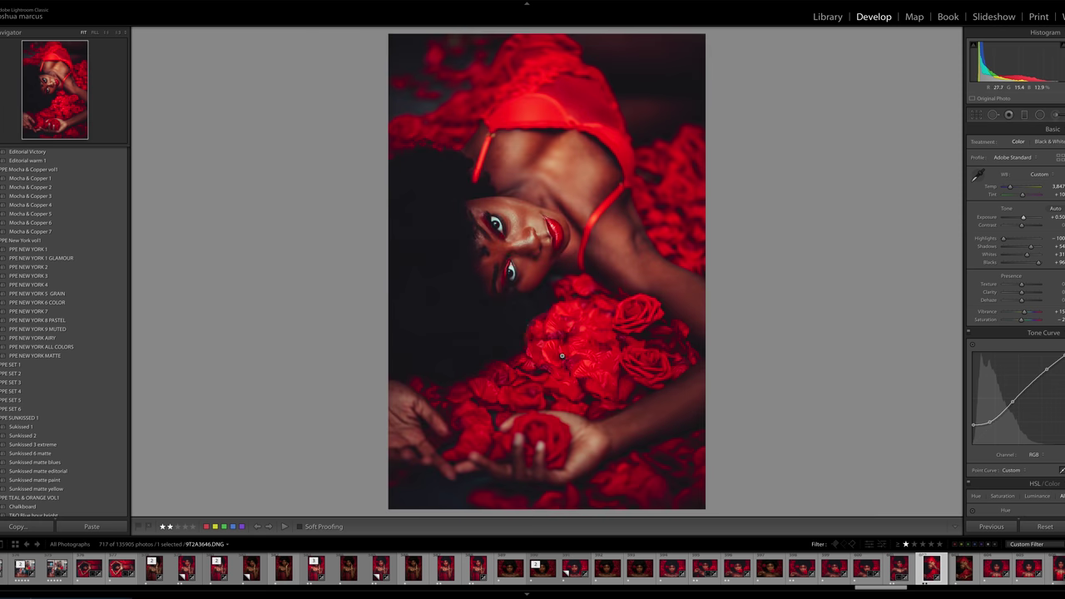
click(522, 270)
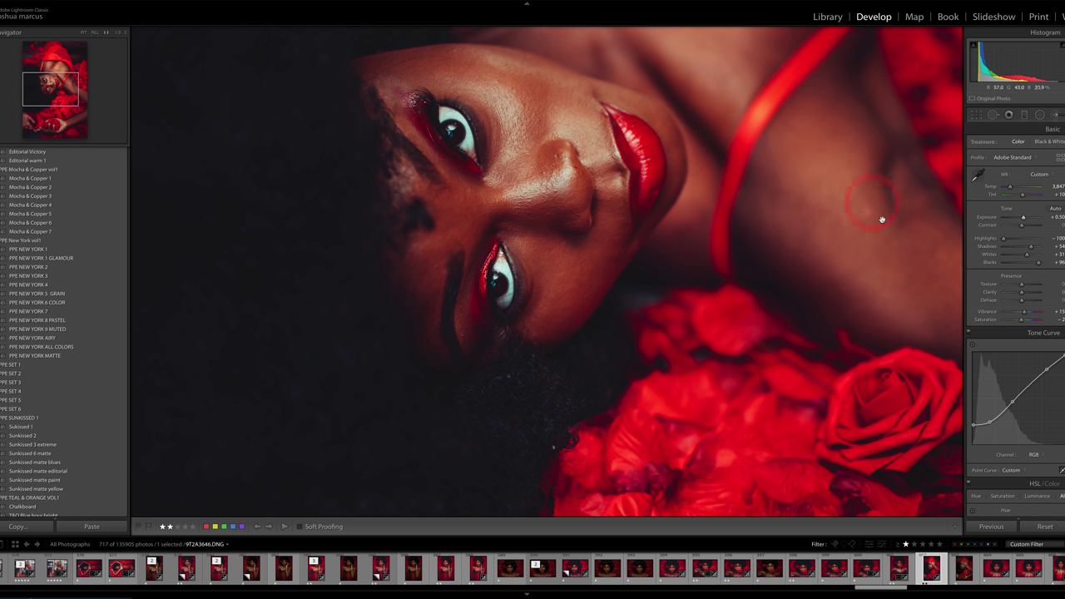
- Examine the red top, shoulders, hands, held rose and surrounding petals in 9T2A3646.DNG up close
drag(828, 153, 780, 300)
drag(768, 242, 766, 275)
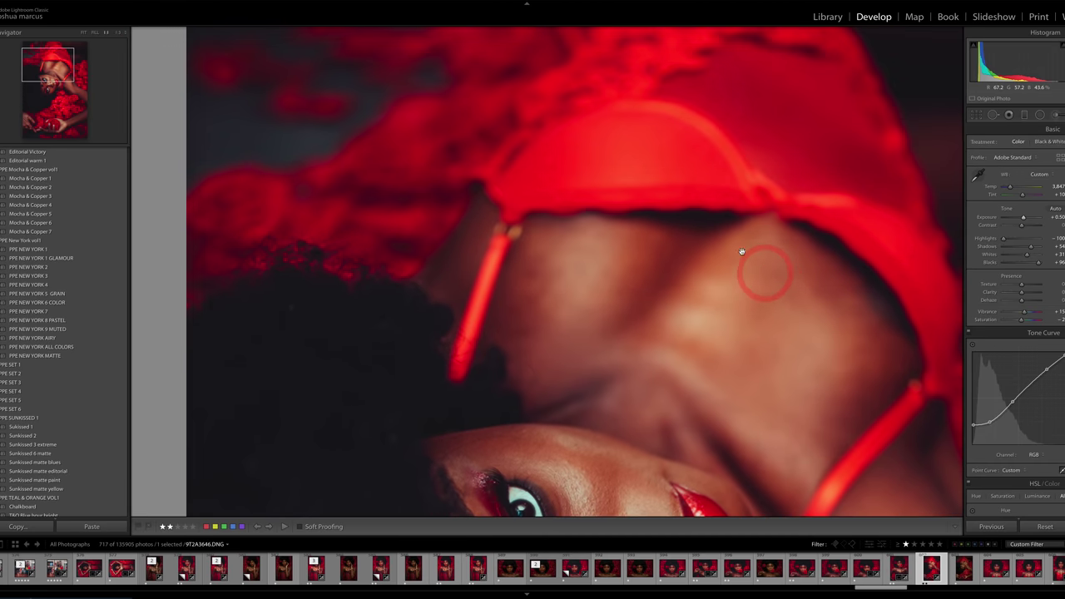
click(702, 156)
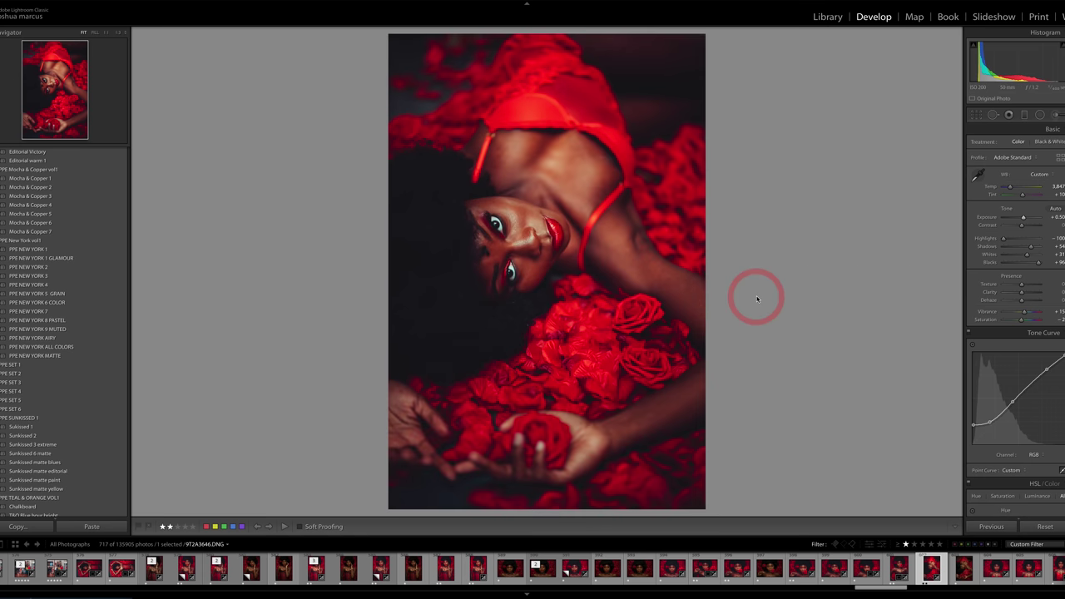
click(526, 462)
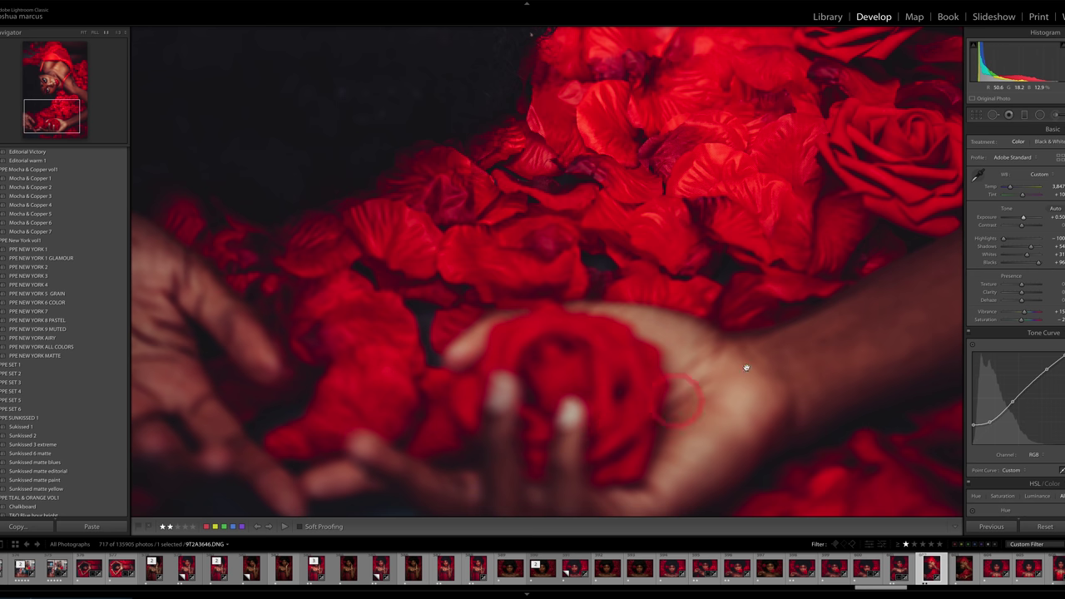
click(631, 376)
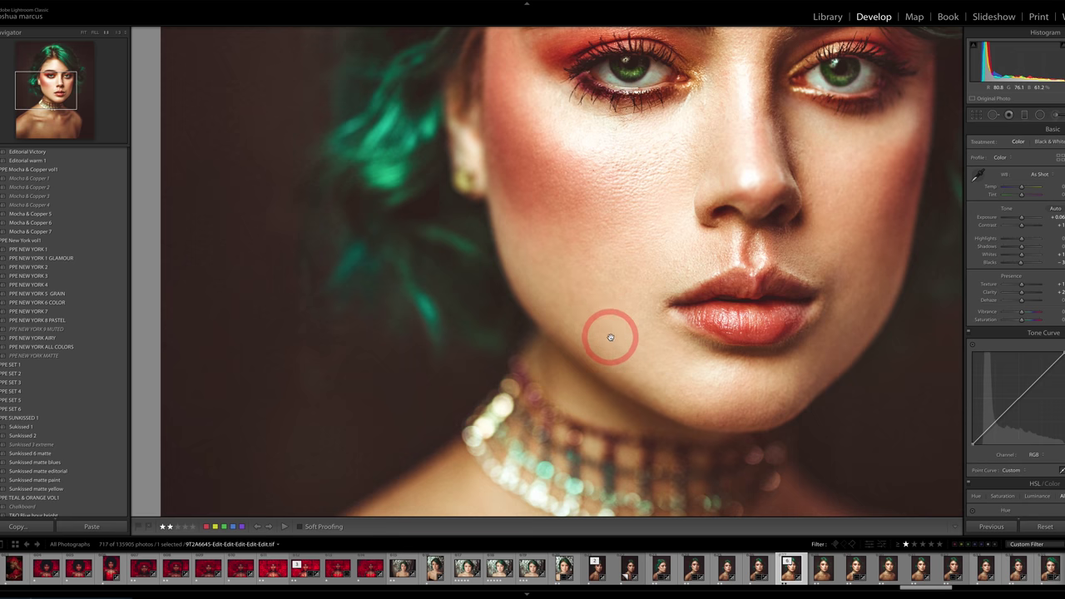
- Examine the lips, jewelled choker, shoulders and dark background in the edited 9T2A6645 TIFF portrait up close
drag(608, 332, 518, 213)
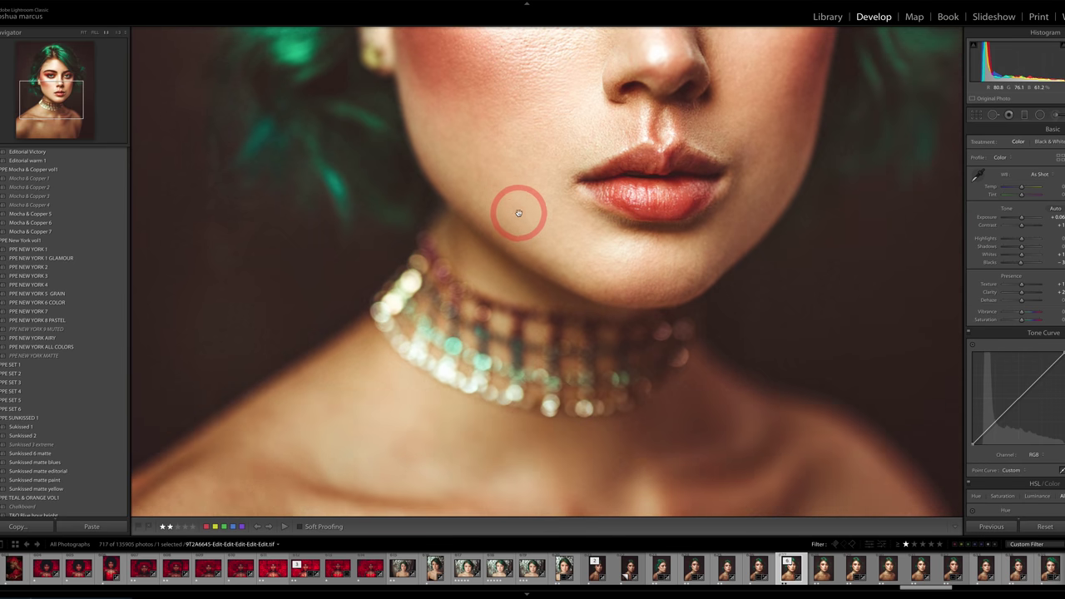
drag(599, 309, 577, 214)
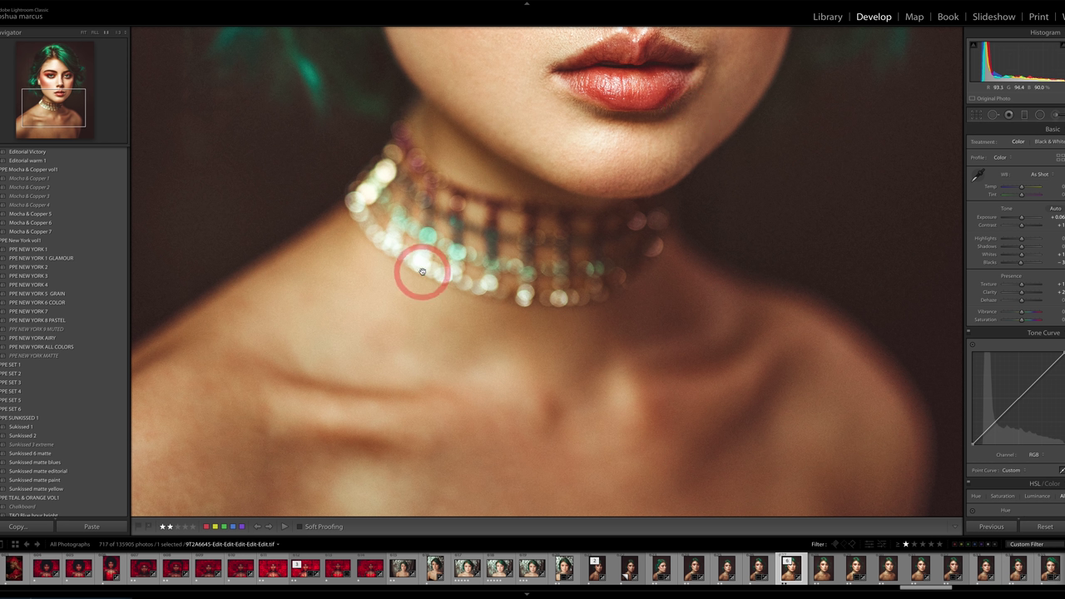
drag(452, 285, 470, 200)
click(469, 200)
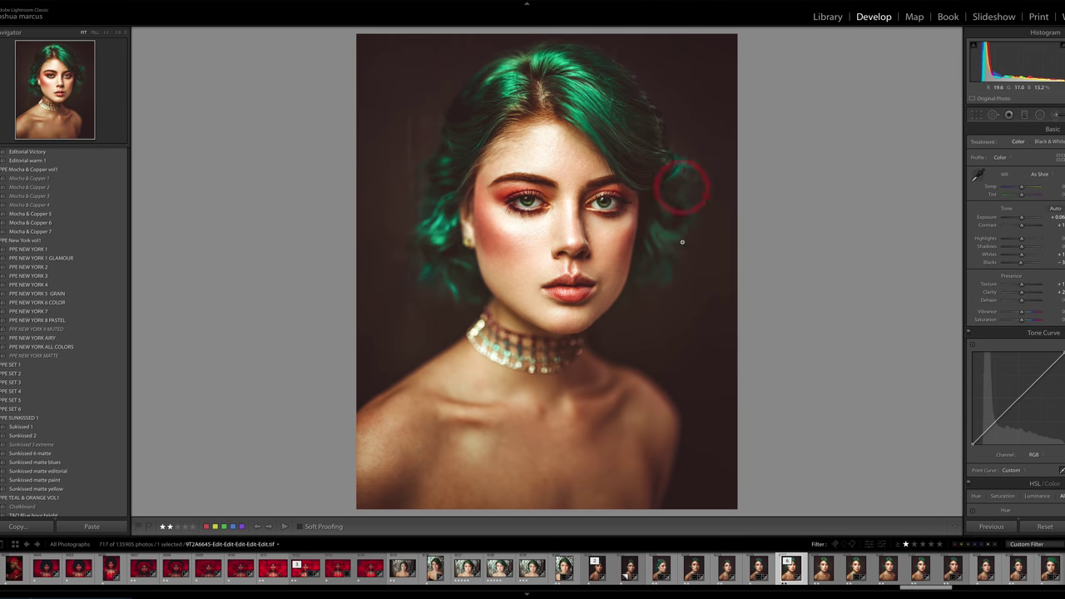
click(670, 313)
click(674, 151)
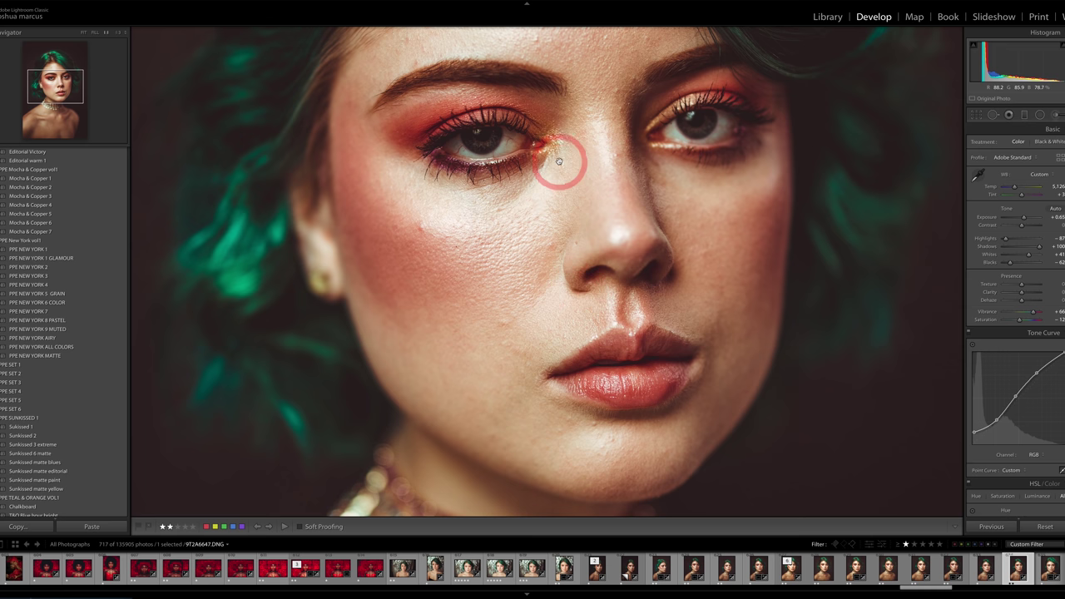
- Examine the forehead, eye makeup, cheek, green hair, choker and shoulders in 9T2A6647.DNG up close
drag(561, 159, 571, 285)
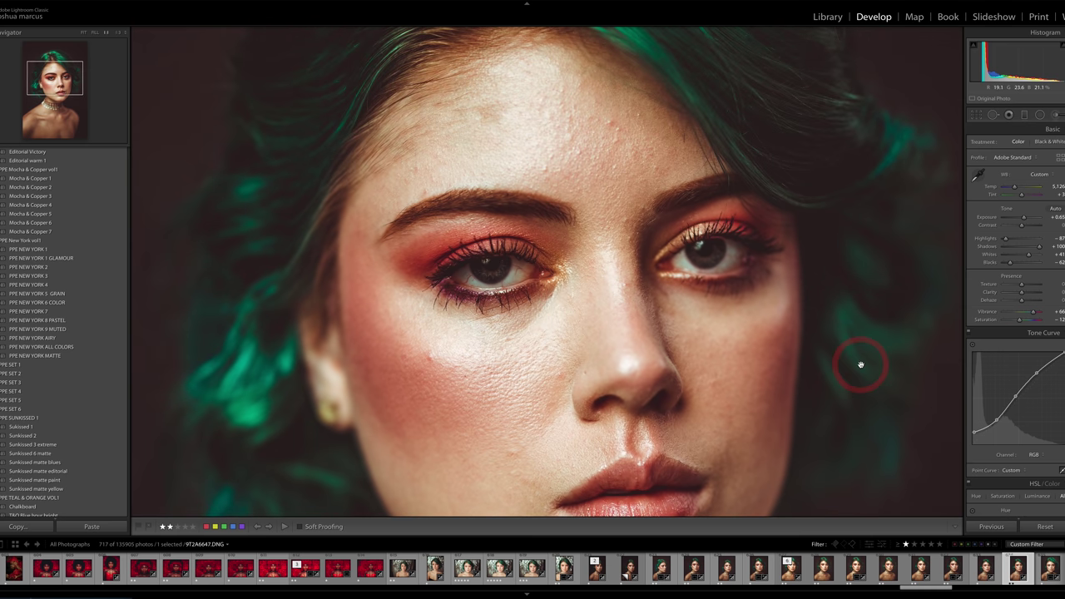
drag(860, 362, 838, 292)
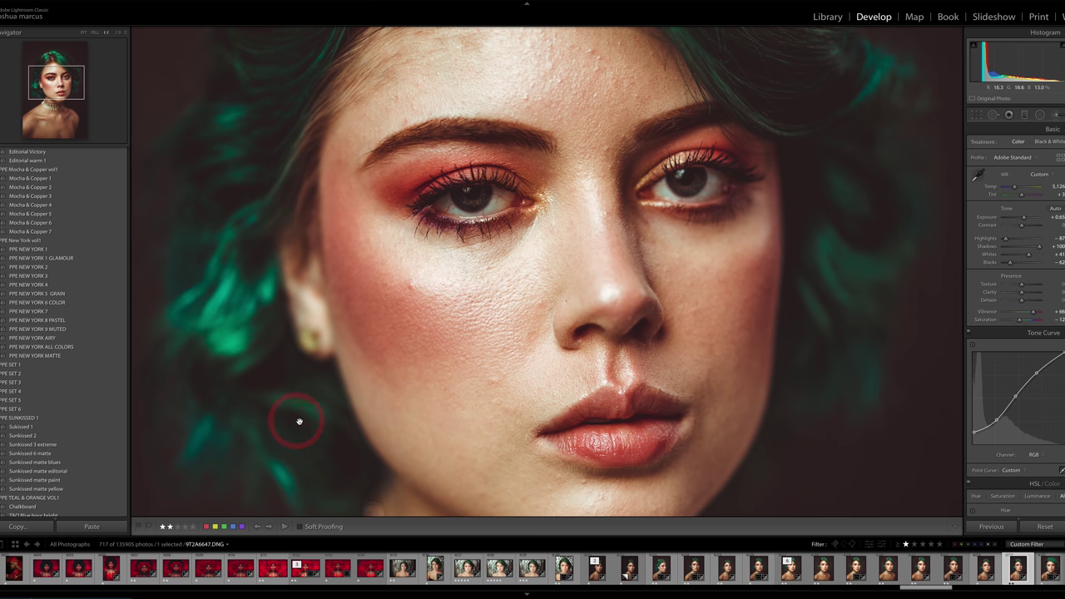
scroll(266, 329, down, 5)
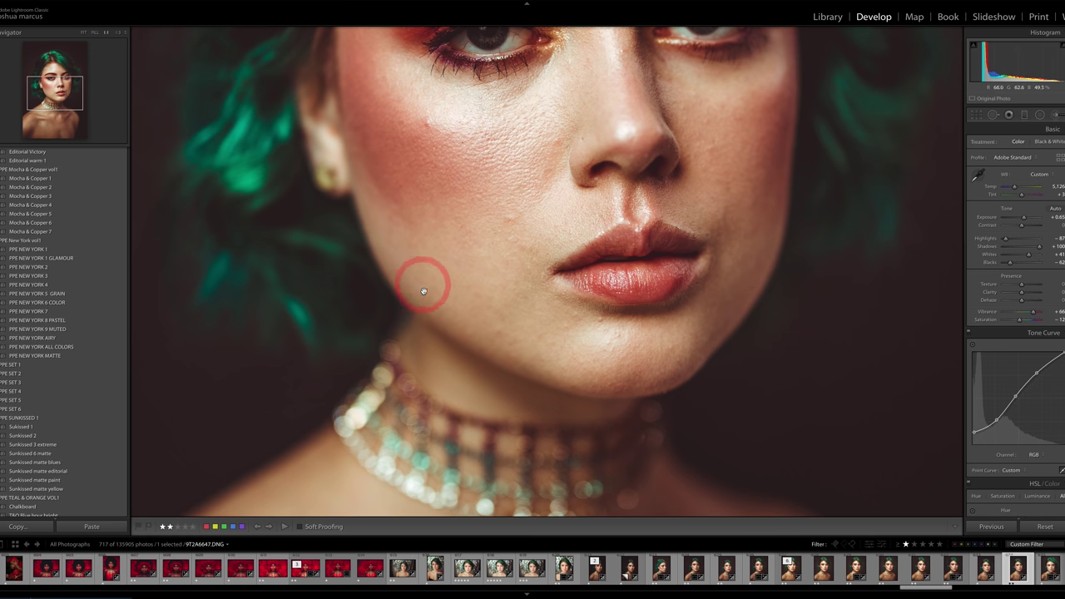
scroll(422, 275, down, 3)
scroll(425, 196, down, 2)
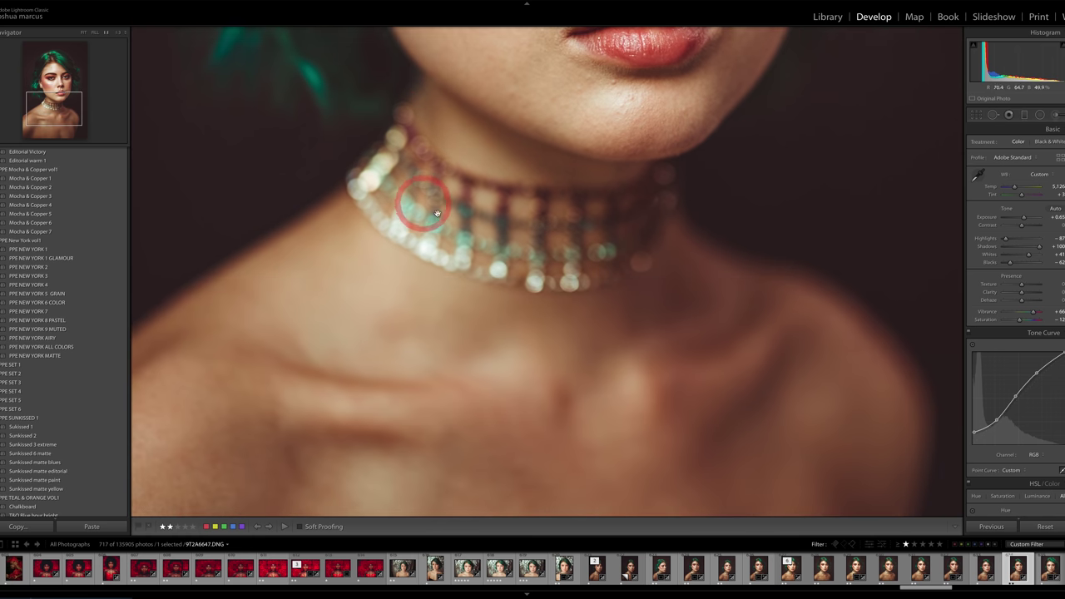
click(464, 269)
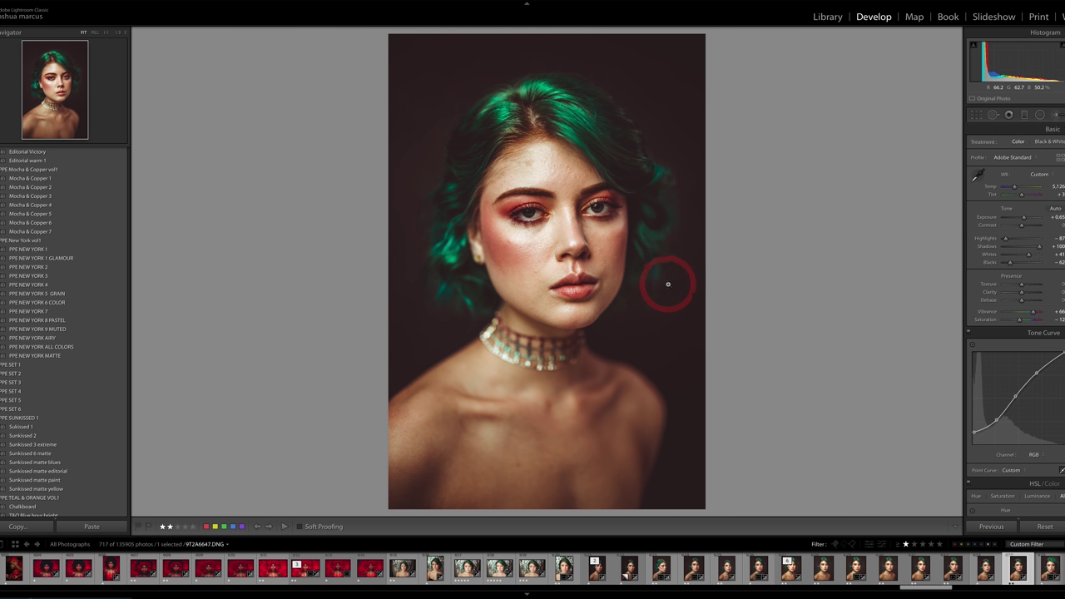